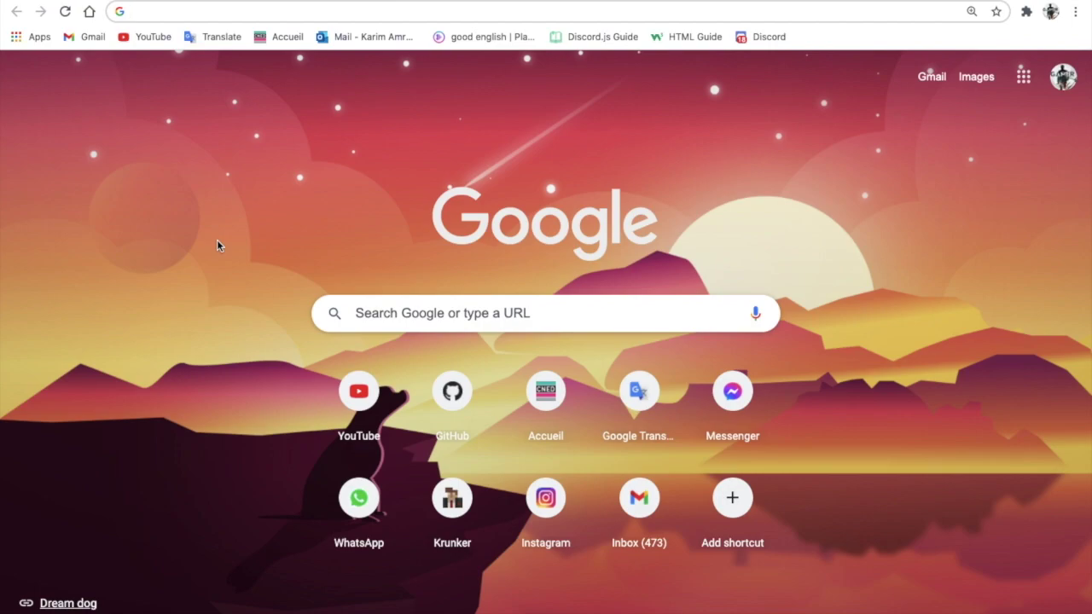
Load freenom.com and bring up its Sign in page
{"action": "type", "text": "freeo"}
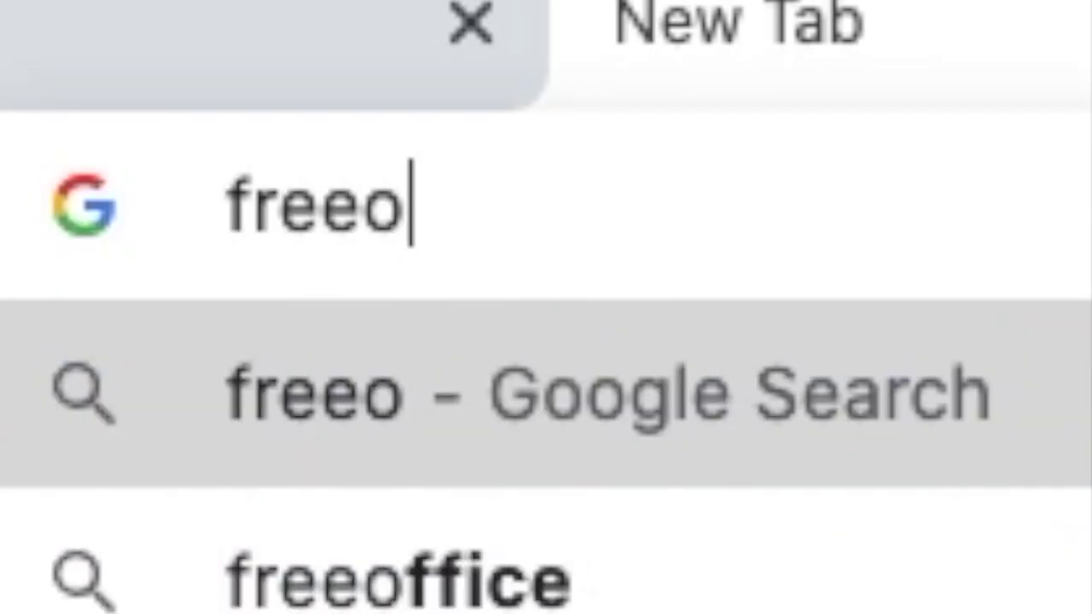
{"action": "key", "text": "BackSpace"}
{"action": "type", "text": "nom.c"}
{"action": "key", "text": "BackSpace"}
{"action": "type", "text": ".com"}
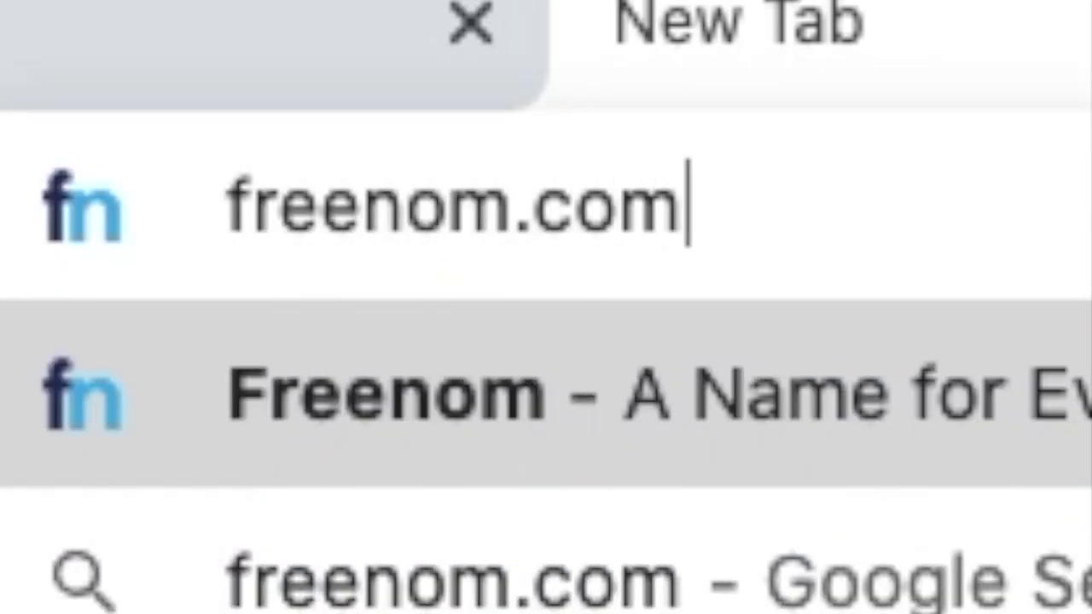
{"action": "key", "text": "Return"}
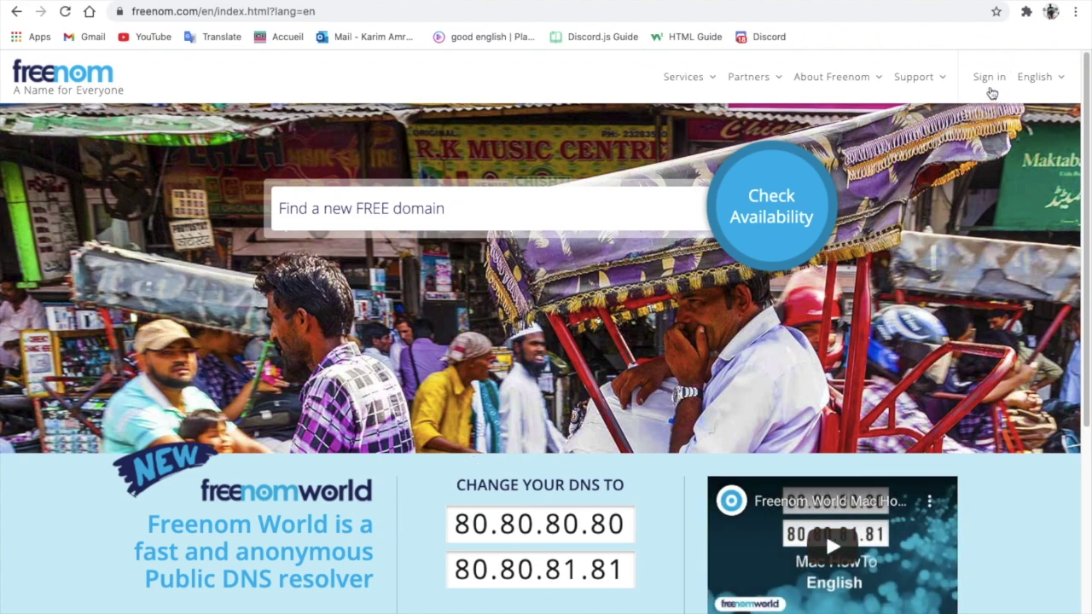
{"action": "left_click", "coordinate": [991, 85]}
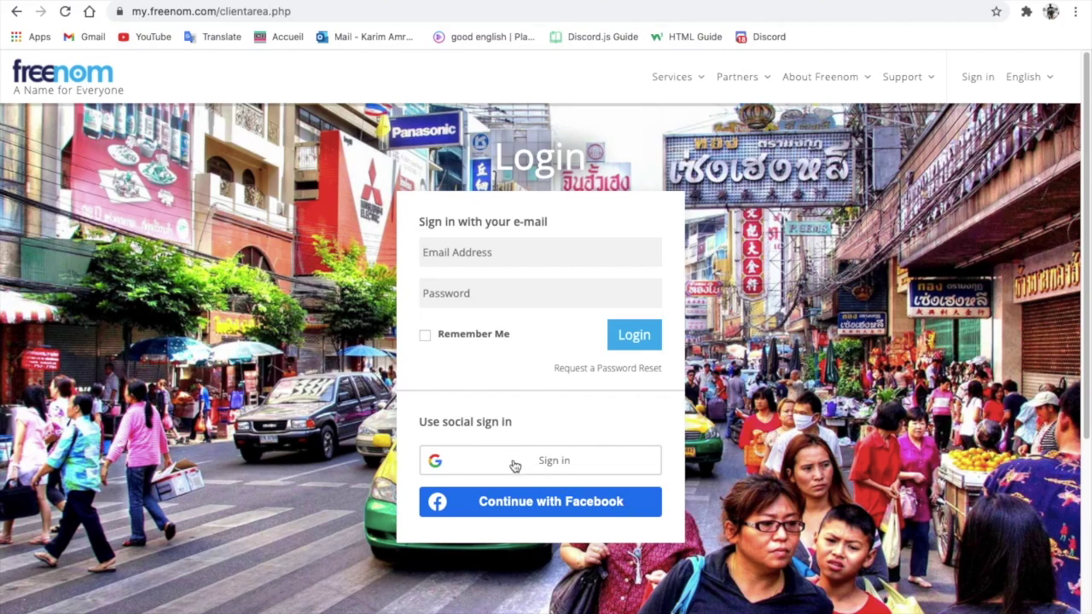
Sign in to Freenom with the Google account and look over the client area page
{"action": "left_click", "coordinate": [514, 466]}
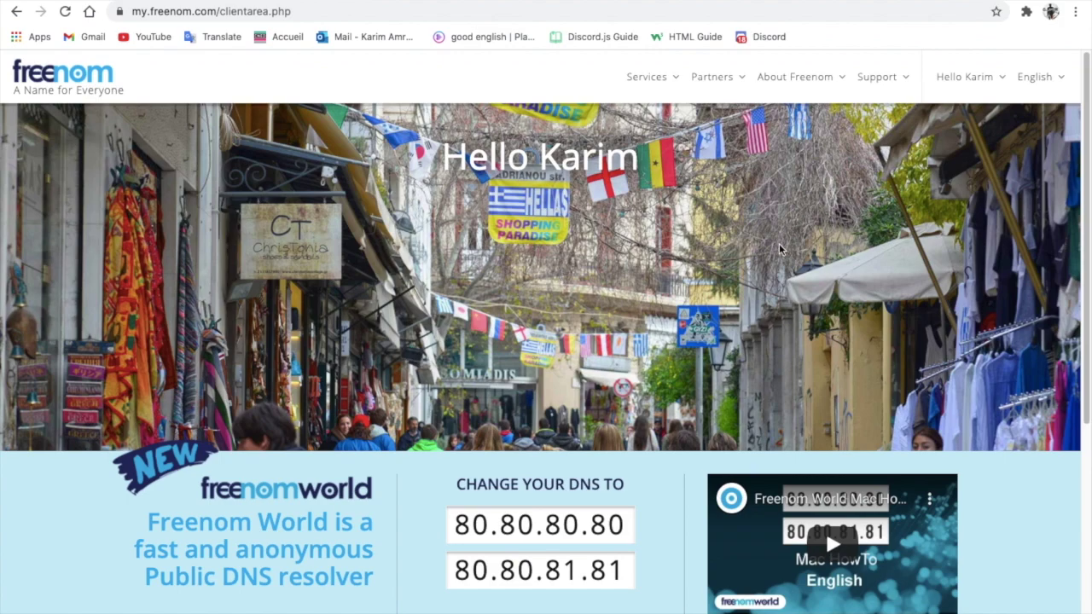
{"action": "scroll", "coordinate": [780, 249], "scroll_direction": "down", "scroll_amount": 1}
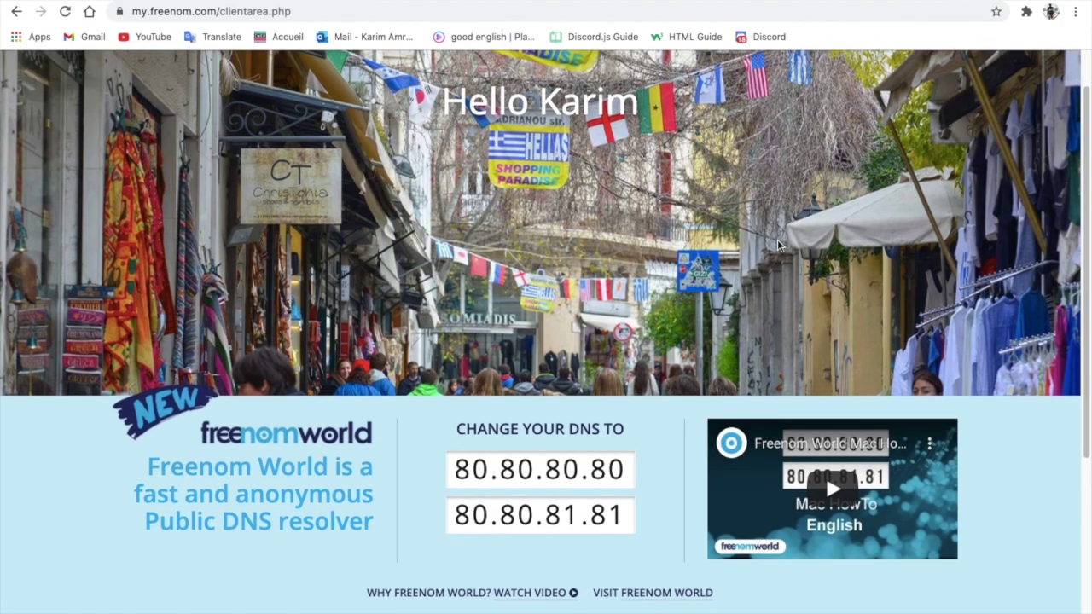
{"action": "scroll", "coordinate": [776, 252], "scroll_direction": "up", "scroll_amount": 1}
{"action": "scroll", "coordinate": [765, 319], "scroll_direction": "down", "scroll_amount": 1}
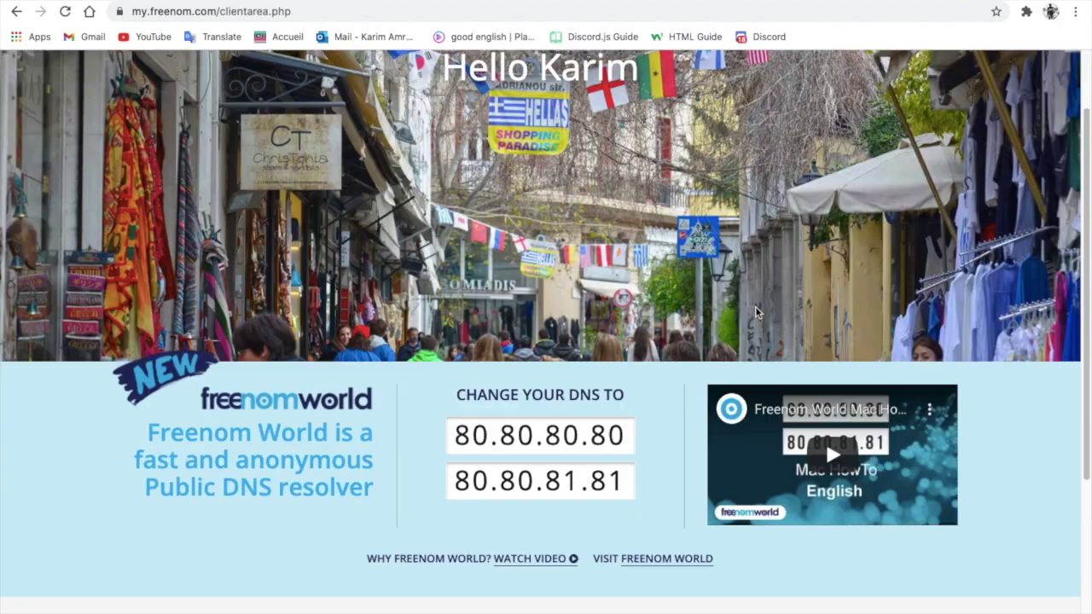
{"action": "scroll", "coordinate": [764, 319], "scroll_direction": "up", "scroll_amount": 1}
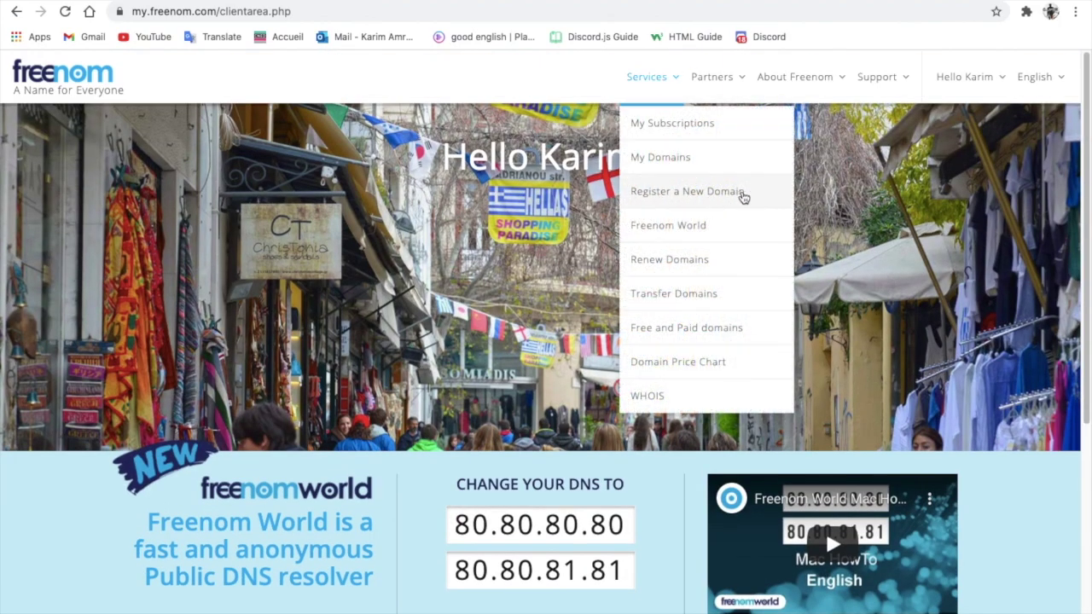
Check availability of the domain name 'zion' under Register a New Domain
{"action": "left_click", "coordinate": [714, 192]}
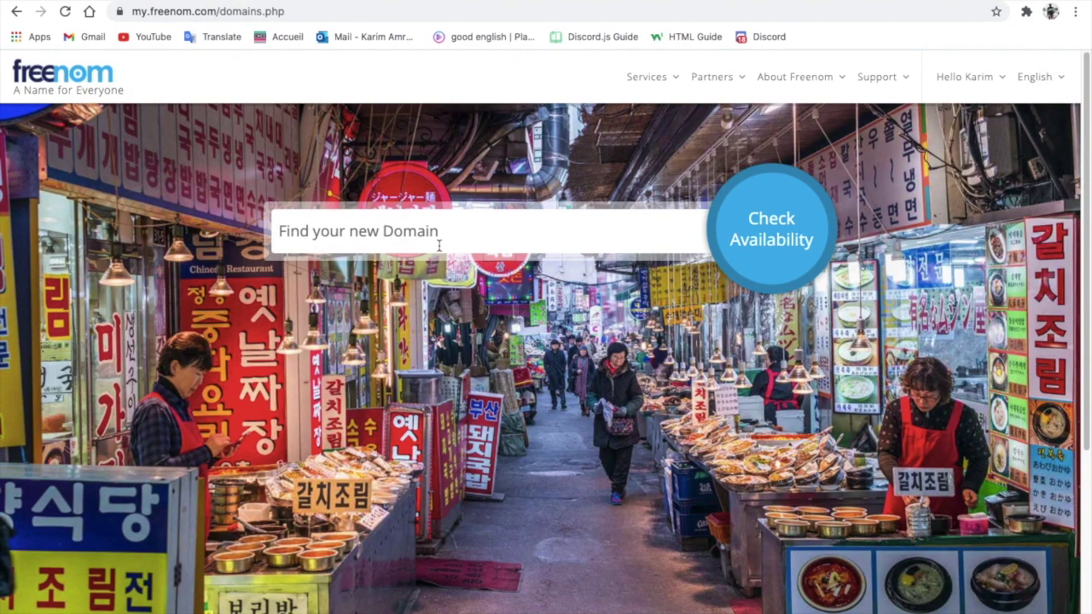
{"action": "left_click", "coordinate": [439, 244]}
{"action": "type", "text": "zi"}
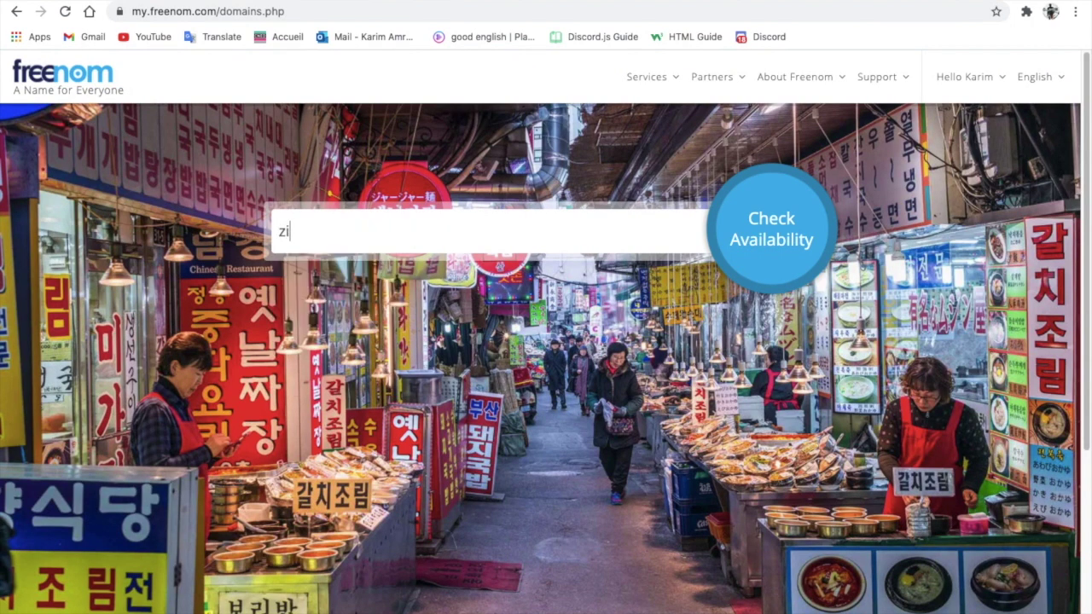
{"action": "type", "text": "on"}
{"action": "left_click", "coordinate": [758, 234]}
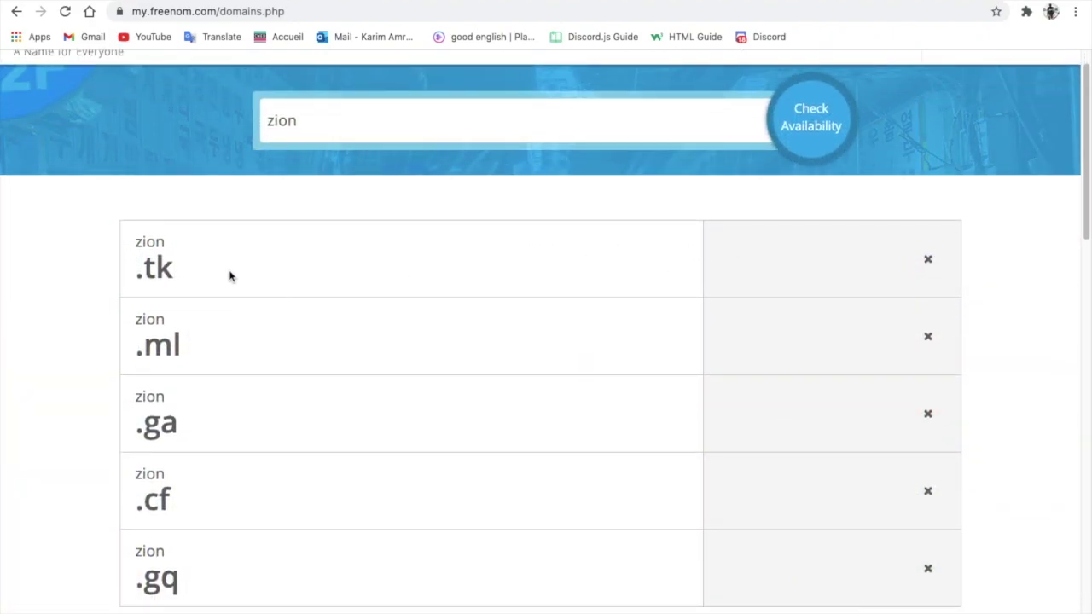
Change the searched name to 'zion1' and check availability again
{"action": "scroll", "coordinate": [193, 266], "scroll_direction": "down", "scroll_amount": 1}
{"action": "left_click_drag", "start_coordinate": [136, 186], "coordinate": [164, 185]}
{"action": "left_click", "coordinate": [157, 220]}
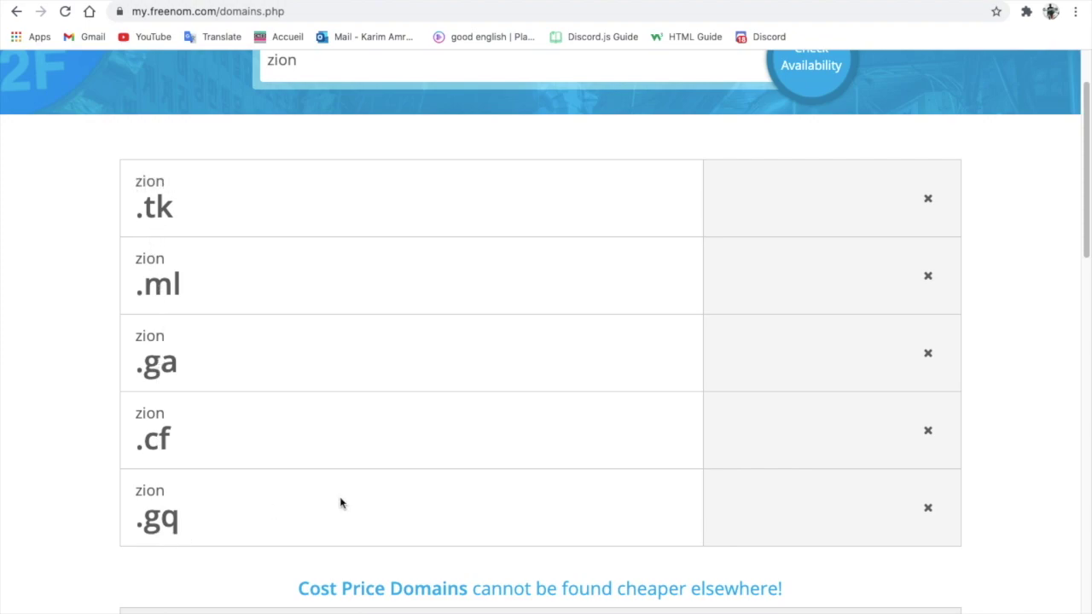
{"action": "scroll", "coordinate": [789, 307], "scroll_direction": "up", "scroll_amount": 1}
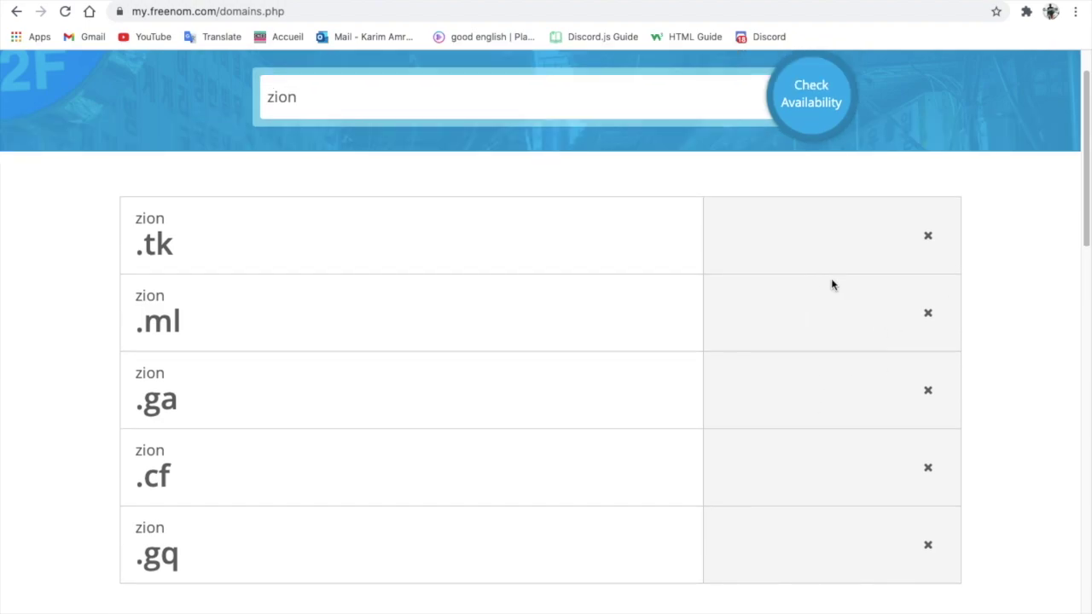
{"action": "left_click", "coordinate": [406, 117]}
{"action": "type", "text": "1"}
{"action": "left_click", "coordinate": [786, 112]}
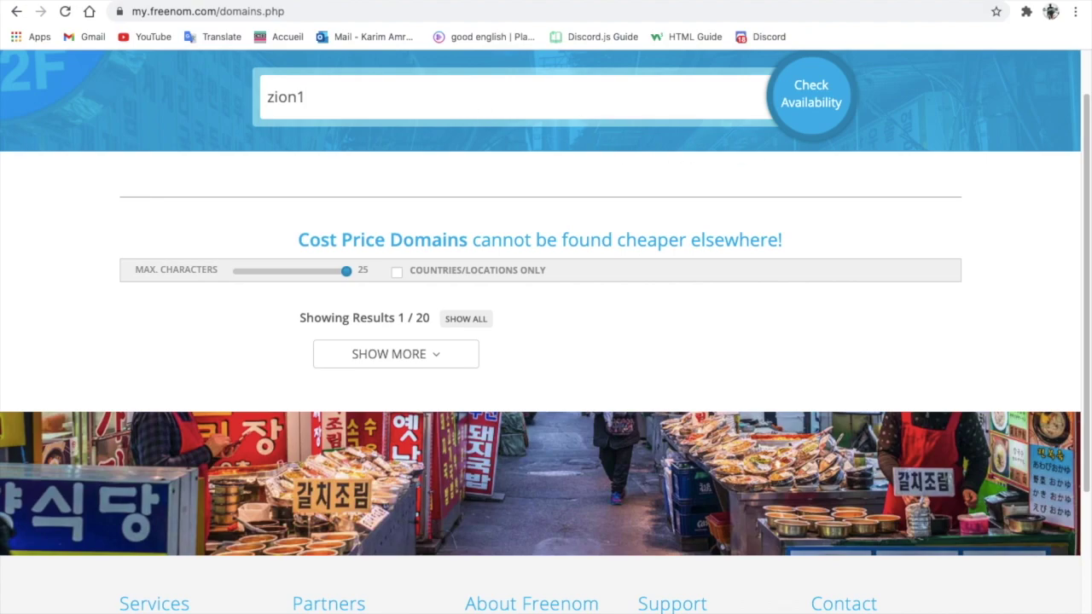
Submit the zion1 search and add the free zion1.ml domain to the cart
{"action": "key", "text": "Return"}
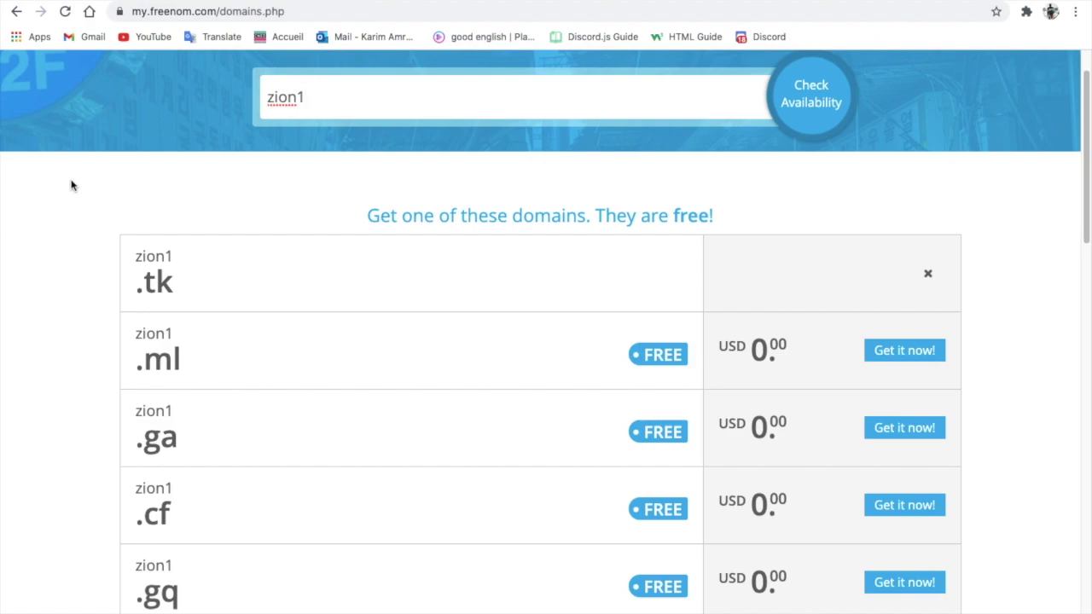
{"action": "scroll", "coordinate": [72, 192], "scroll_direction": "down", "scroll_amount": 2}
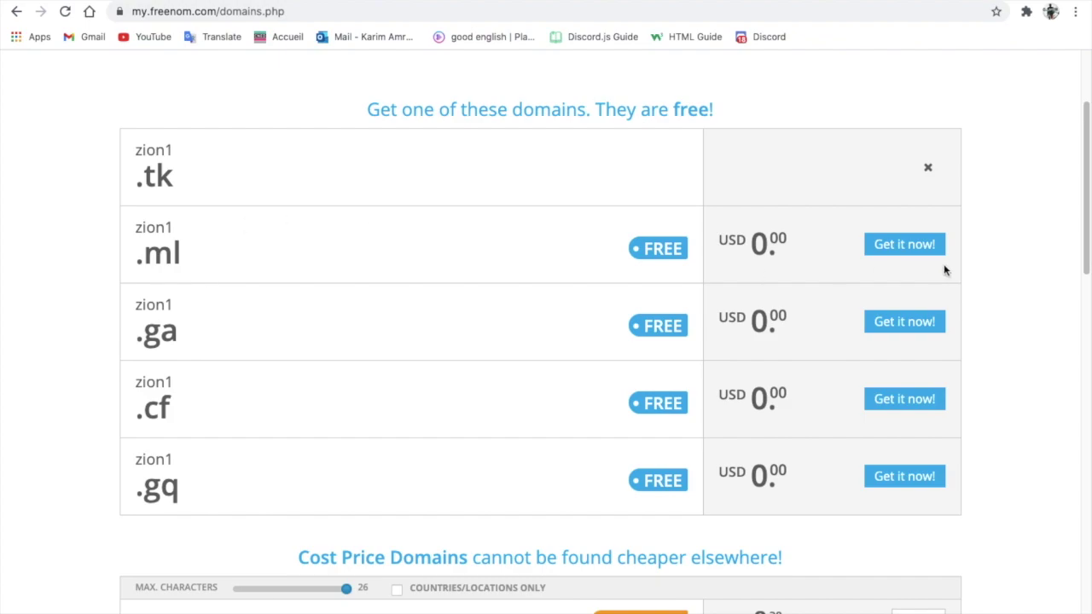
{"action": "left_click", "coordinate": [911, 258]}
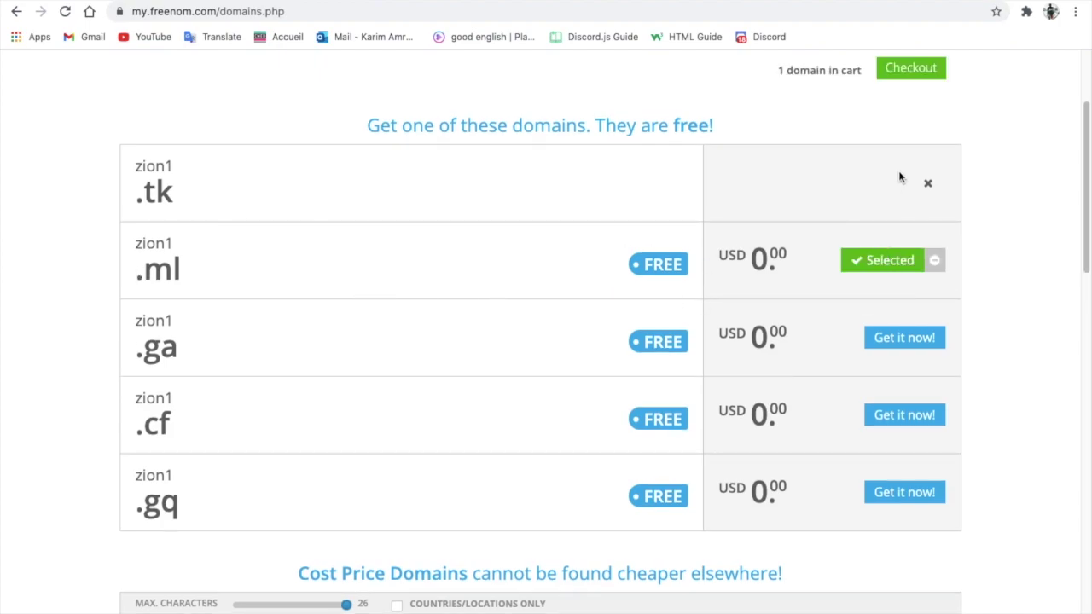
{"action": "scroll", "coordinate": [785, 215], "scroll_direction": "up", "scroll_amount": 1}
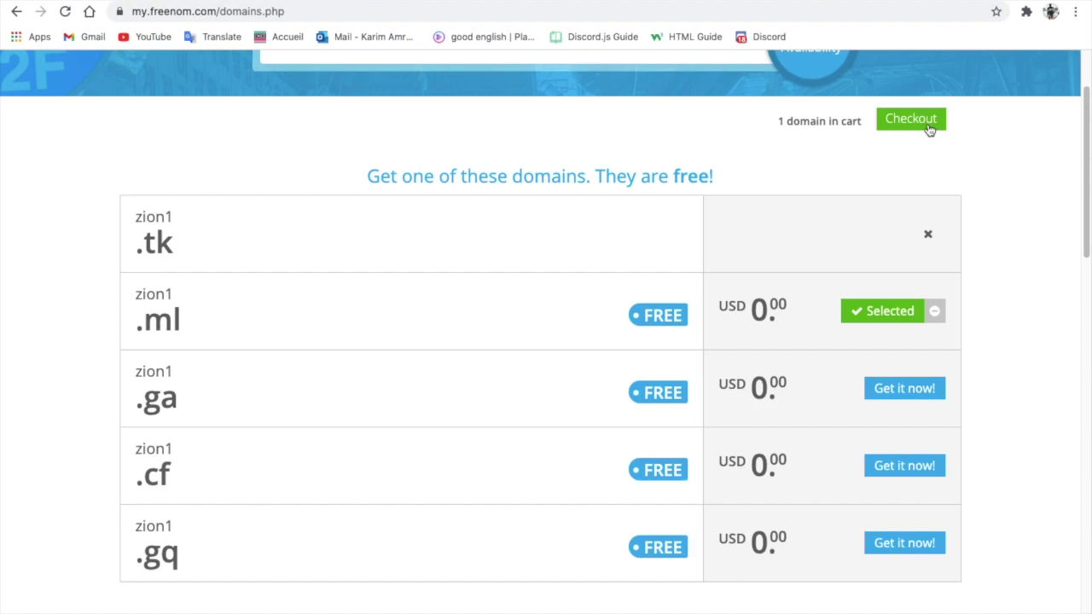
Check out zion1.ml with a 12 Months @ FREE period, accepting the Terms & Conditions
{"action": "left_click", "coordinate": [930, 129]}
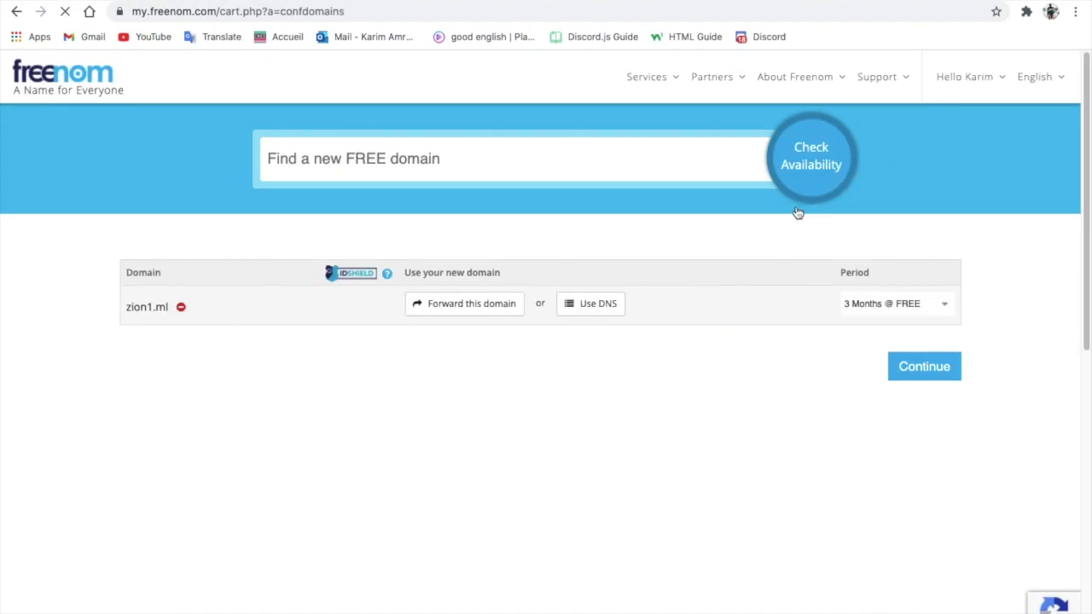
{"action": "left_click", "coordinate": [898, 311]}
{"action": "left_click", "coordinate": [907, 421]}
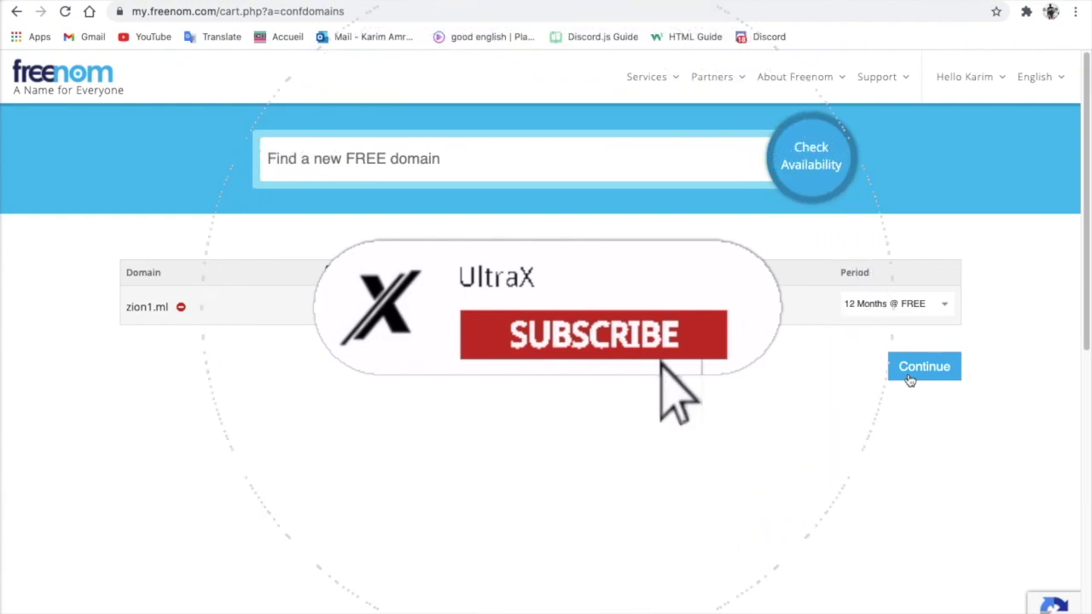
{"action": "left_click", "coordinate": [909, 379]}
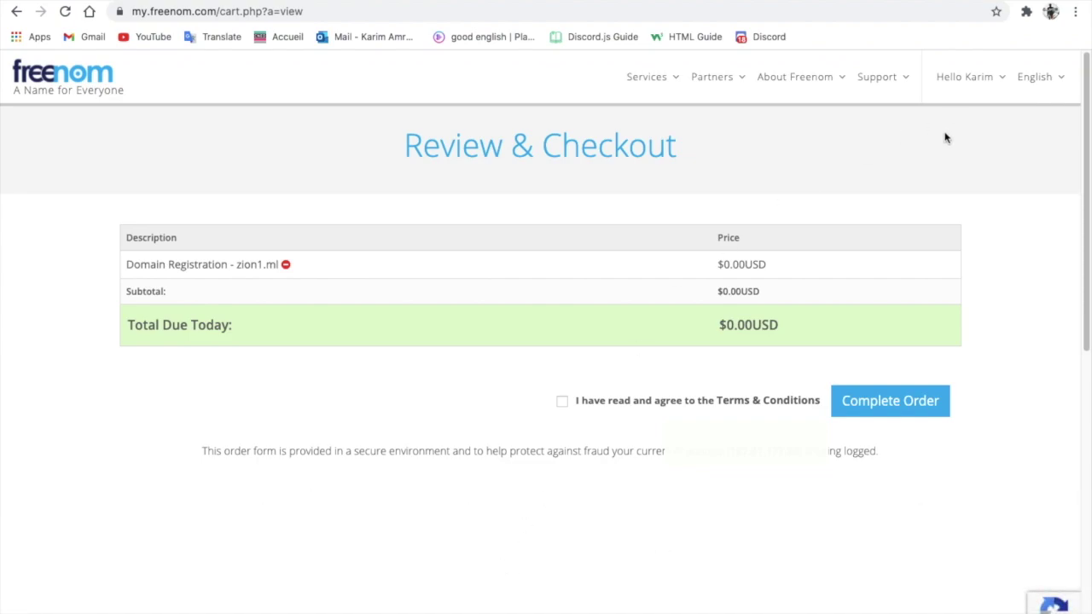
{"action": "left_click", "coordinate": [563, 403]}
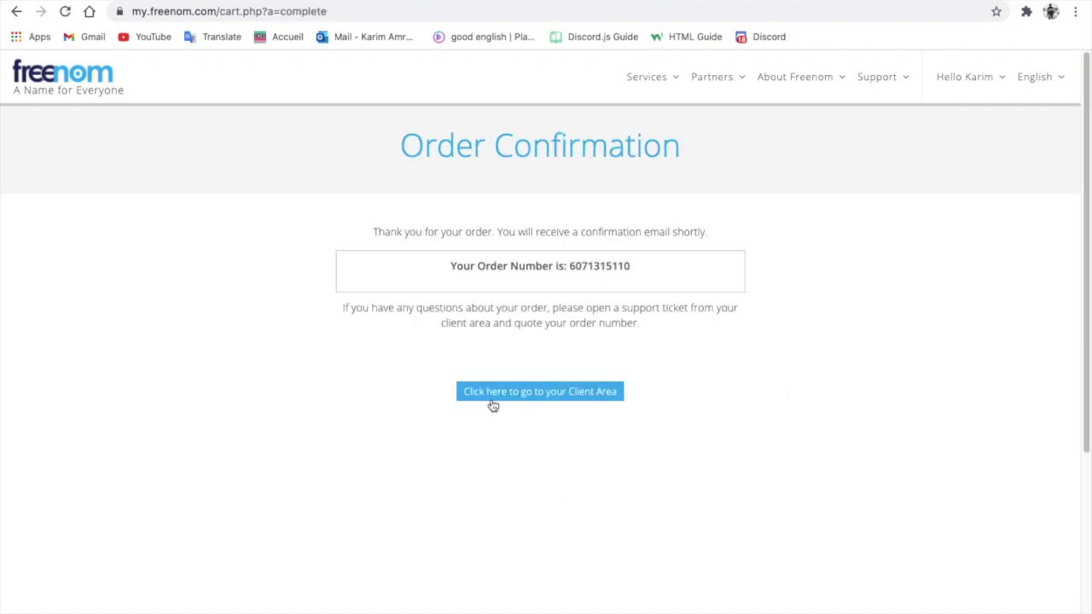
{"action": "left_click", "coordinate": [492, 399]}
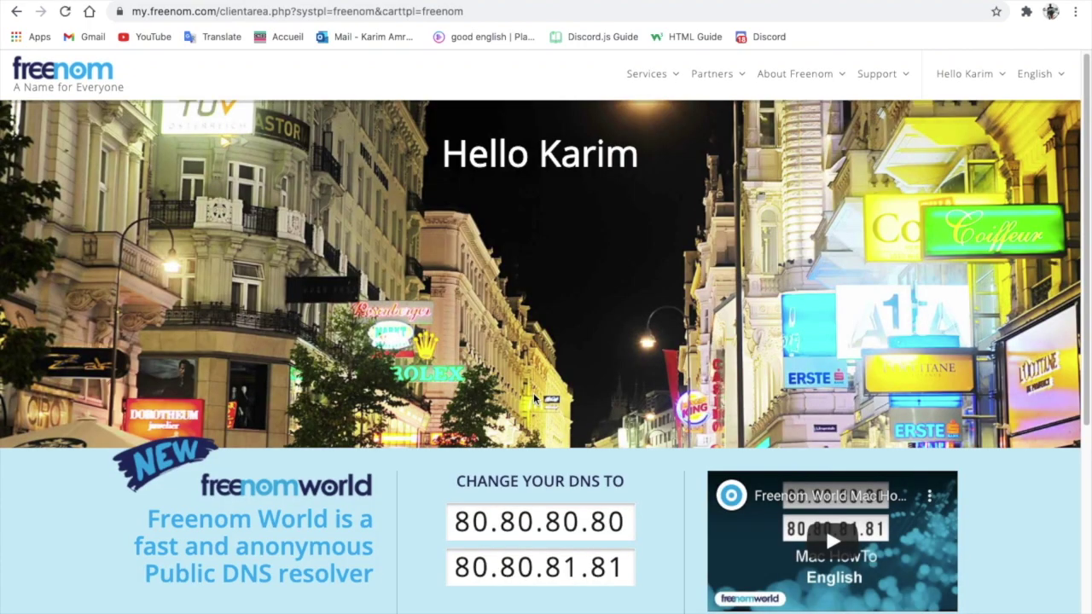
Open the My Domains list from the page footer and locate zion1.ml
{"action": "scroll", "coordinate": [535, 399], "scroll_direction": "down", "scroll_amount": 2}
{"action": "scroll", "coordinate": [535, 399], "scroll_direction": "down", "scroll_amount": 2}
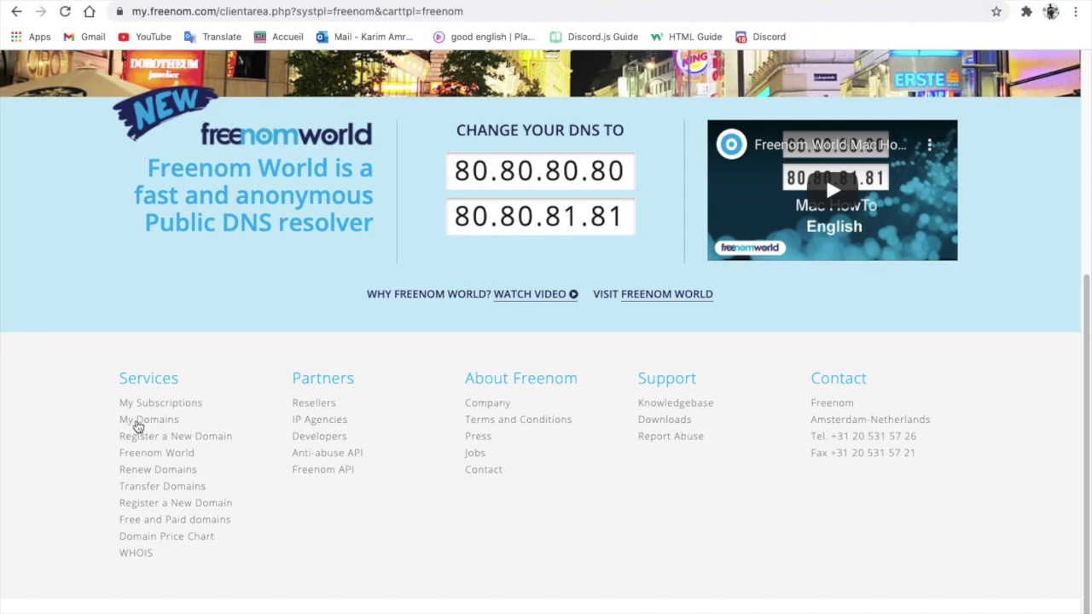
{"action": "left_click", "coordinate": [137, 424]}
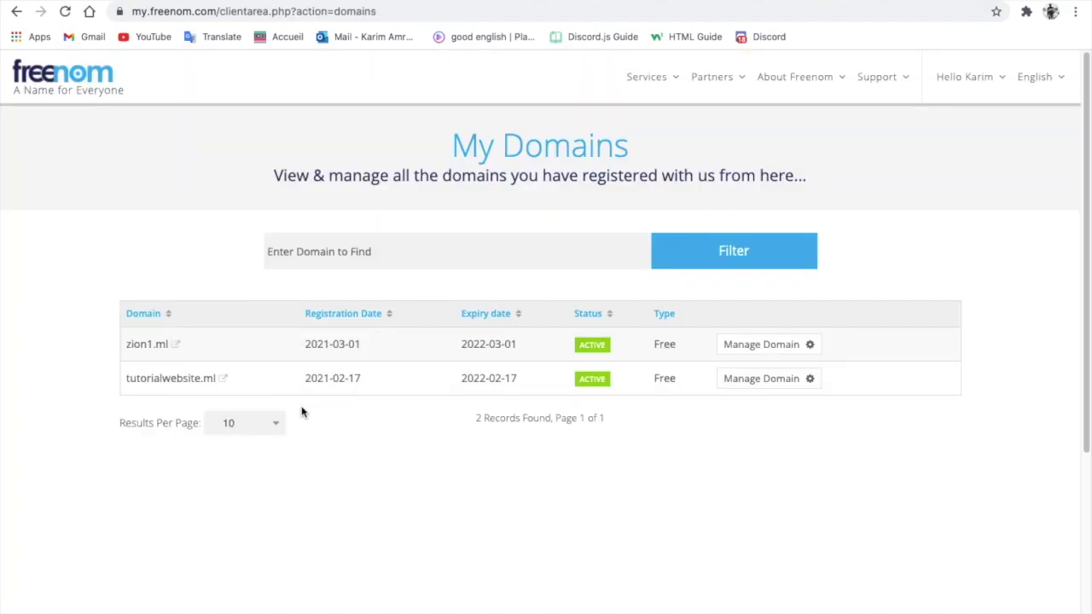
{"action": "scroll", "coordinate": [299, 417], "scroll_direction": "down", "scroll_amount": 1}
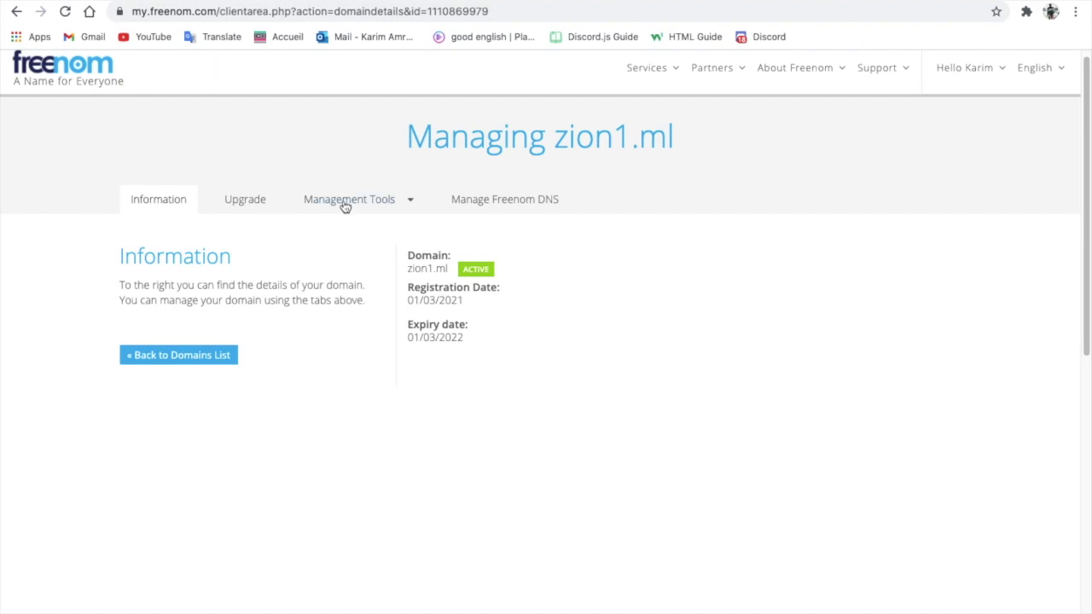
Open zion1.ml's URL Forwarding settings and copy the bot site's base address
{"action": "left_click", "coordinate": [375, 204]}
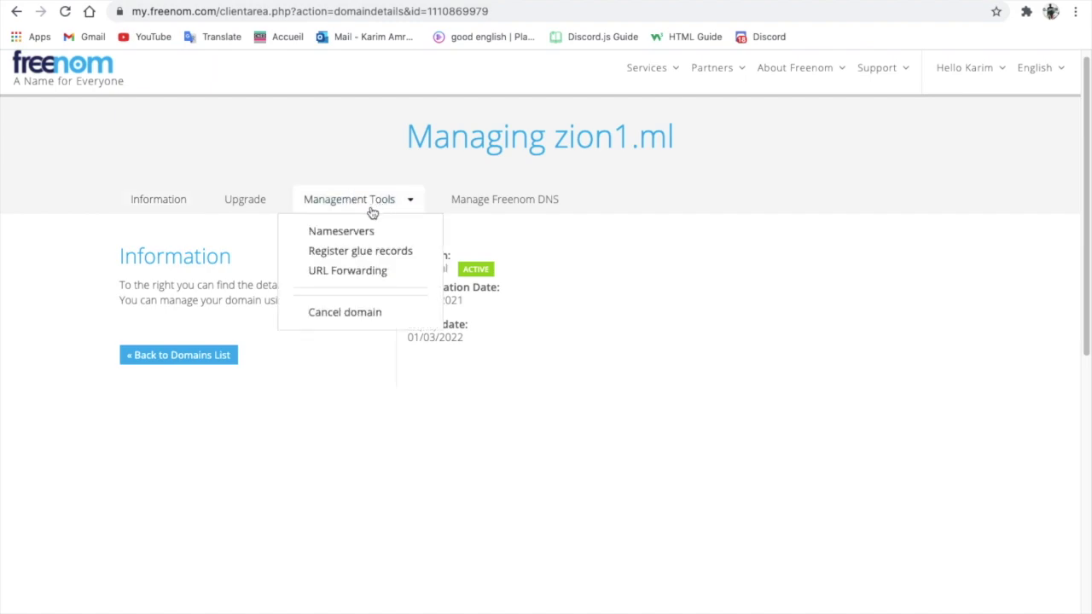
{"action": "left_click", "coordinate": [363, 278]}
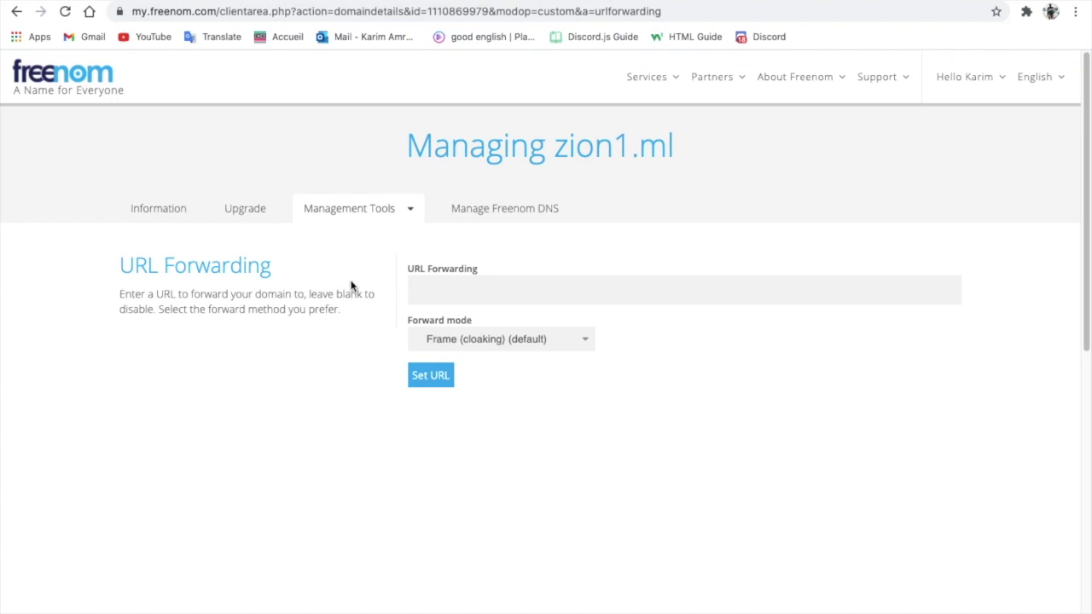
{"action": "left_click", "coordinate": [445, 295]}
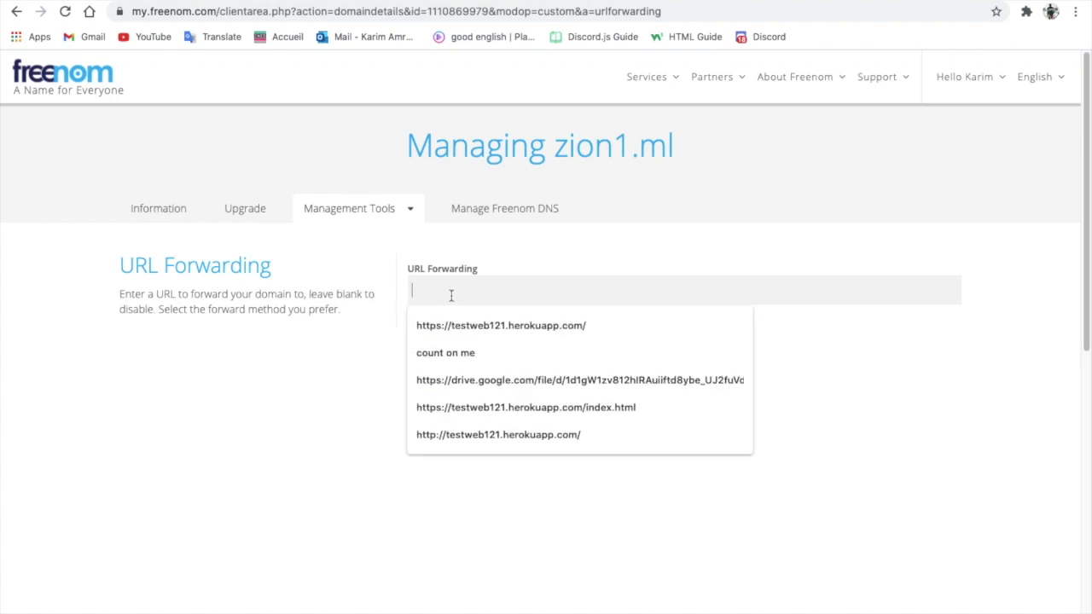
{"action": "left_click", "coordinate": [538, 249]}
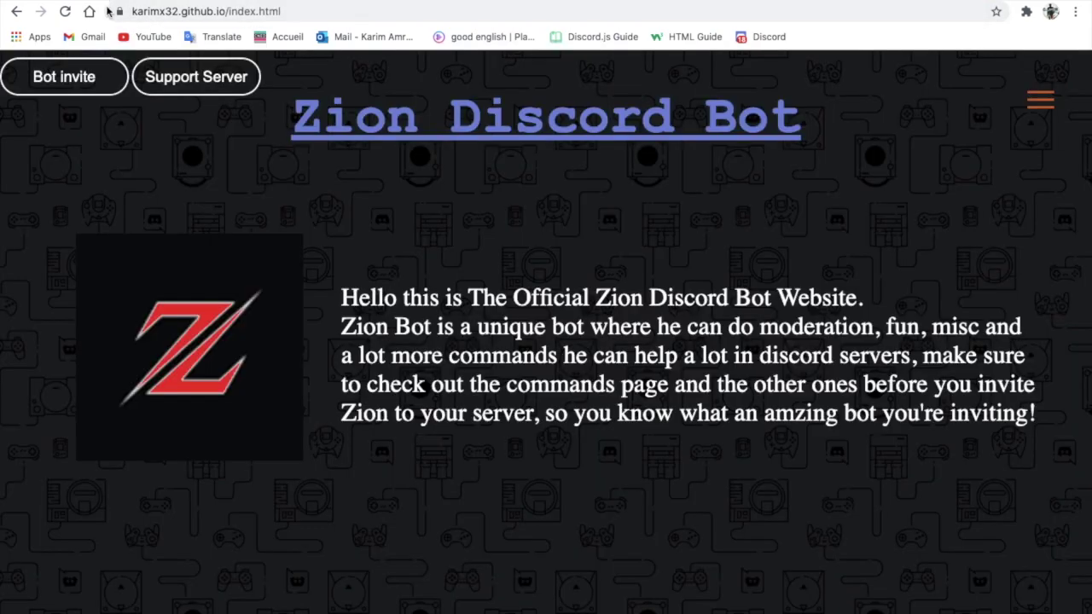
{"action": "left_click", "coordinate": [216, 11]}
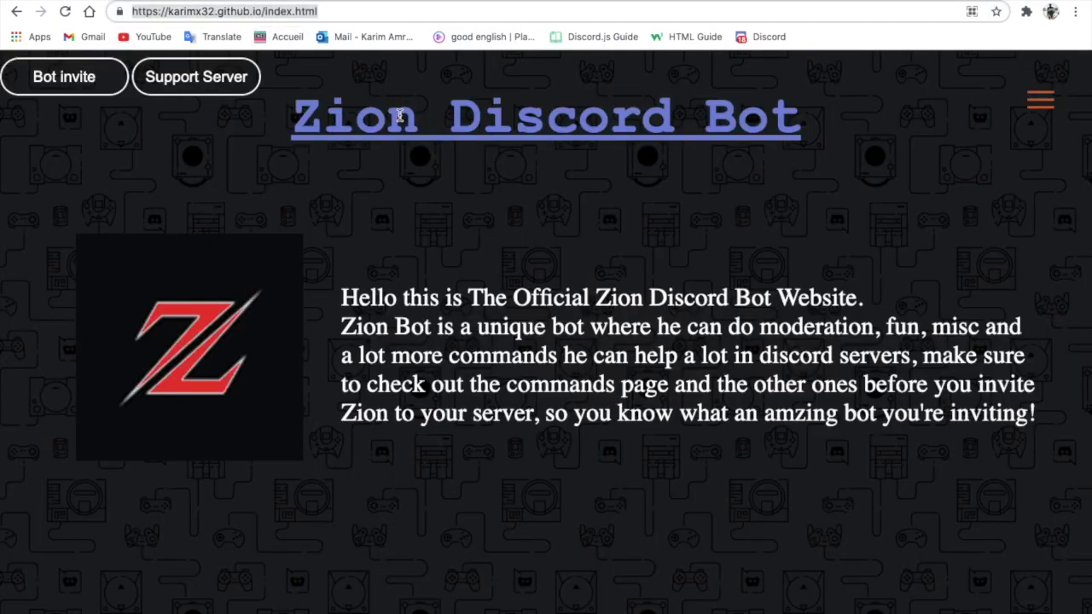
{"action": "left_click", "coordinate": [267, 12]}
{"action": "left_click_drag", "start_coordinate": [264, 11], "coordinate": [131, 12]}
{"action": "key", "text": "ctrl+c"}
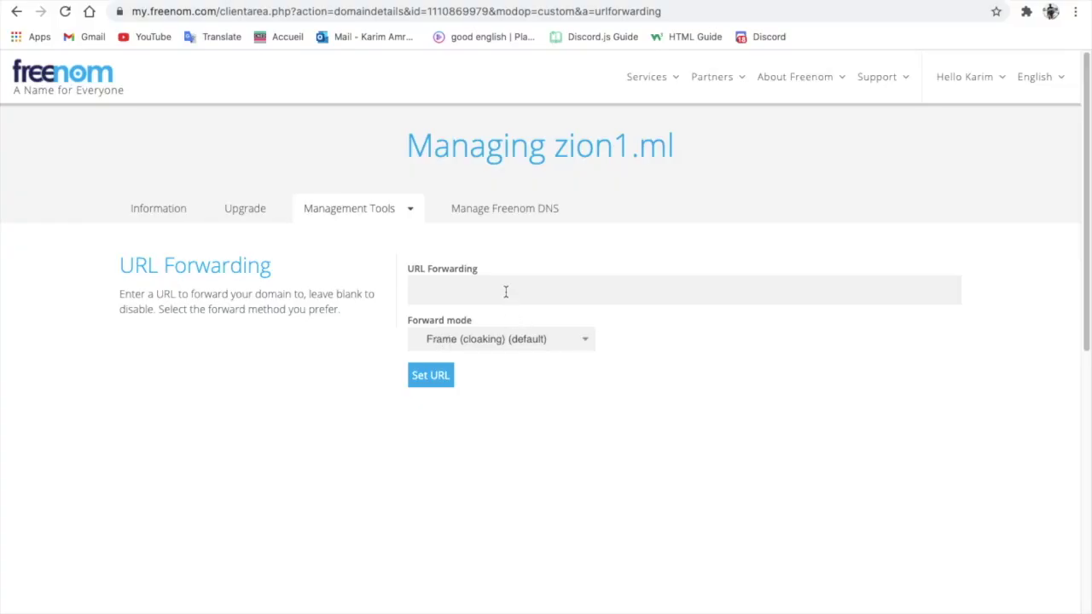
{"action": "left_click", "coordinate": [505, 292]}
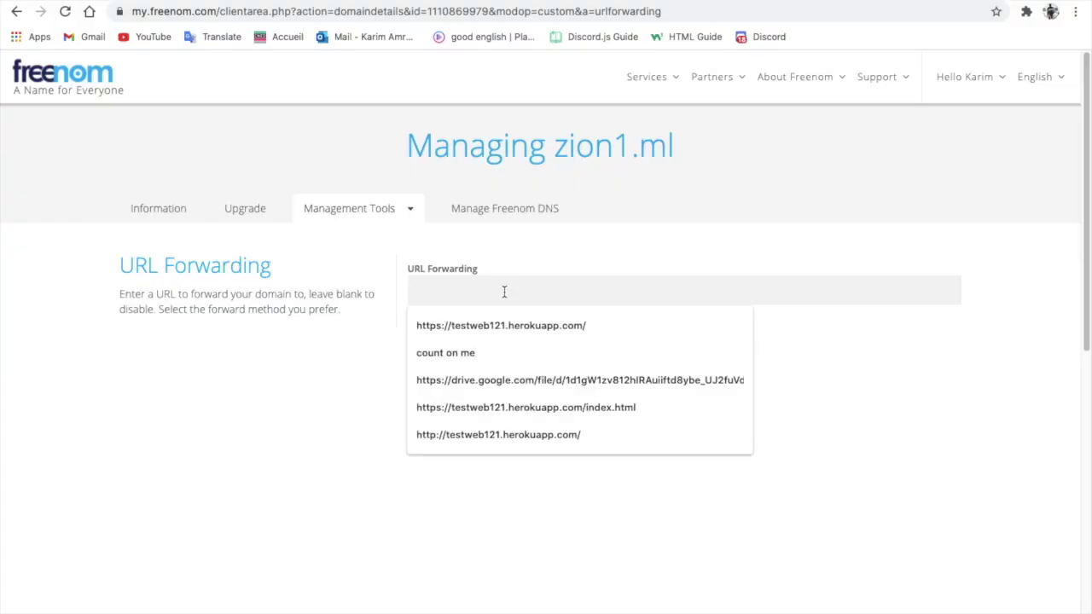
{"action": "key", "text": "ctrl+v"}
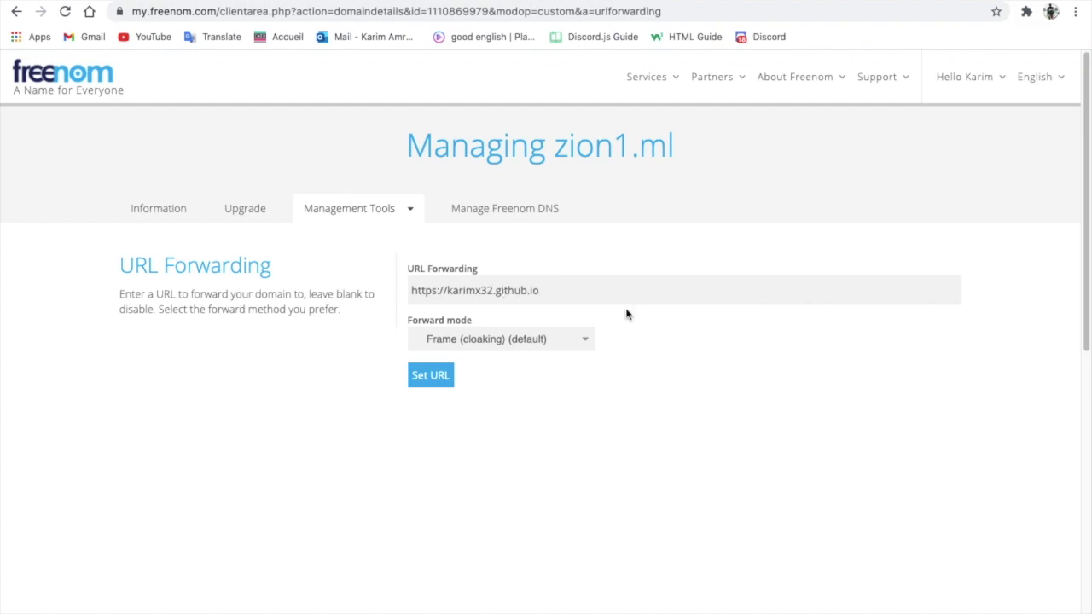
{"action": "left_click", "coordinate": [422, 384]}
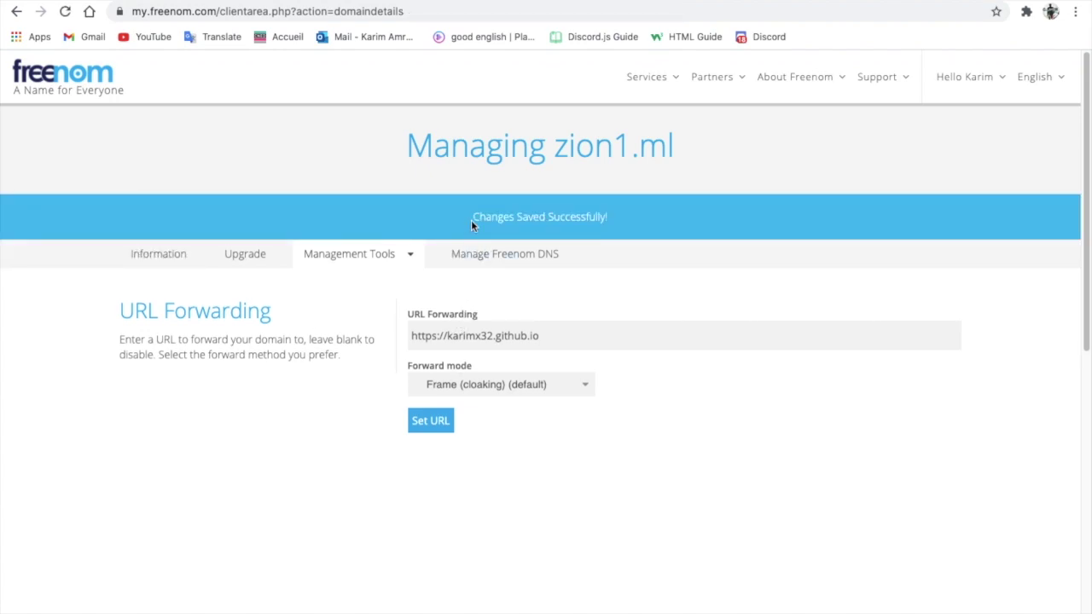
{"action": "left_click_drag", "start_coordinate": [471, 220], "coordinate": [704, 224]}
{"action": "left_click", "coordinate": [708, 406]}
{"action": "key", "text": "alt+Left"}
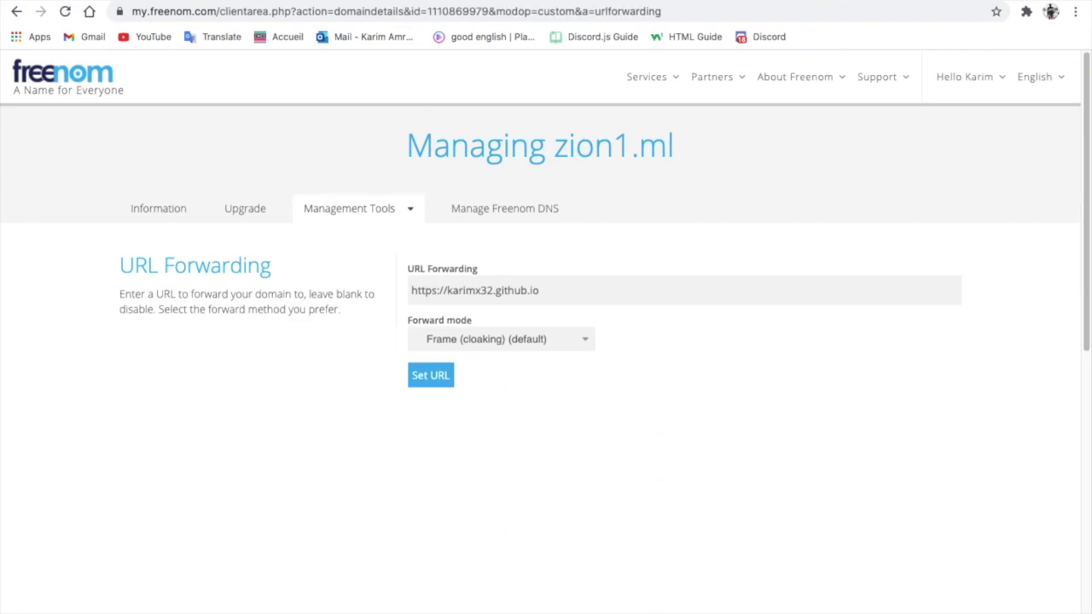
{"action": "left_click", "coordinate": [390, 1]}
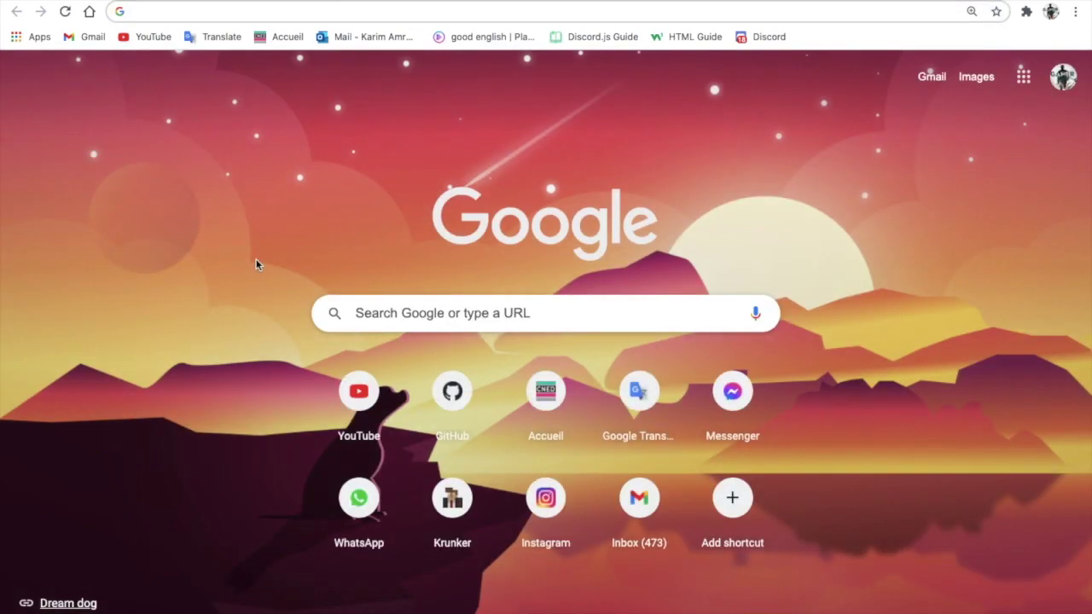
Load zion1.ml and confirm it shows the Zion Discord Bot site
{"action": "type", "text": "zion1.ml"}
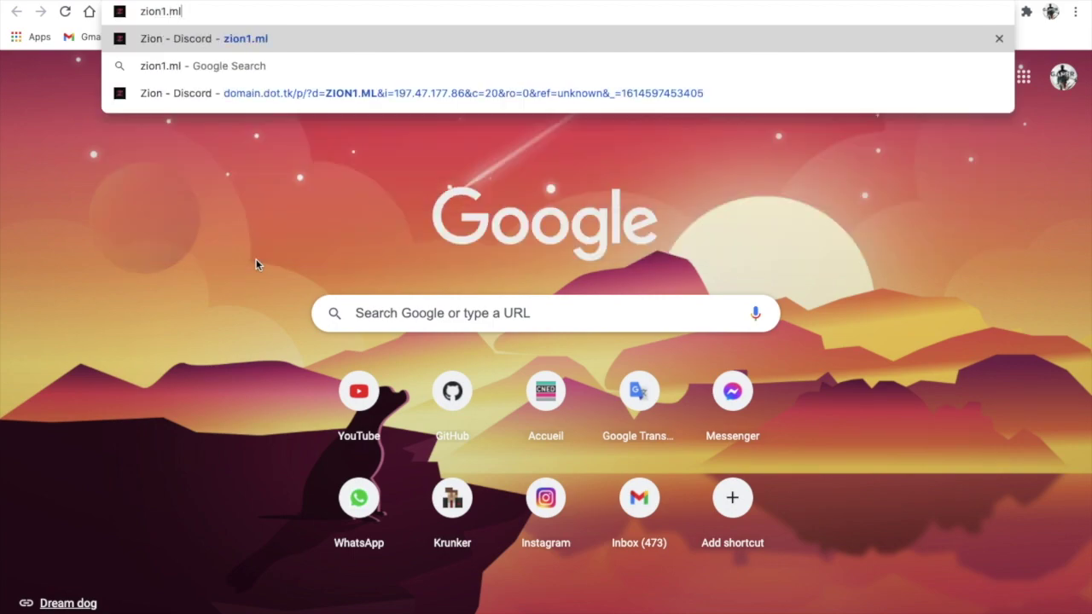
{"action": "key", "text": "Return"}
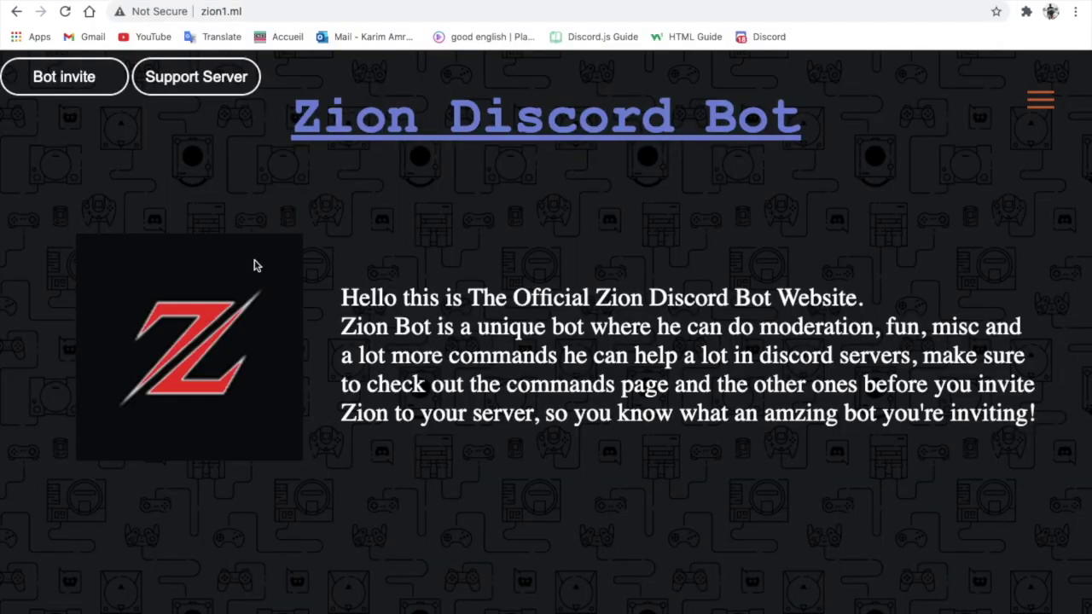
{"action": "left_click_drag", "start_coordinate": [799, 476], "coordinate": [390, 241]}
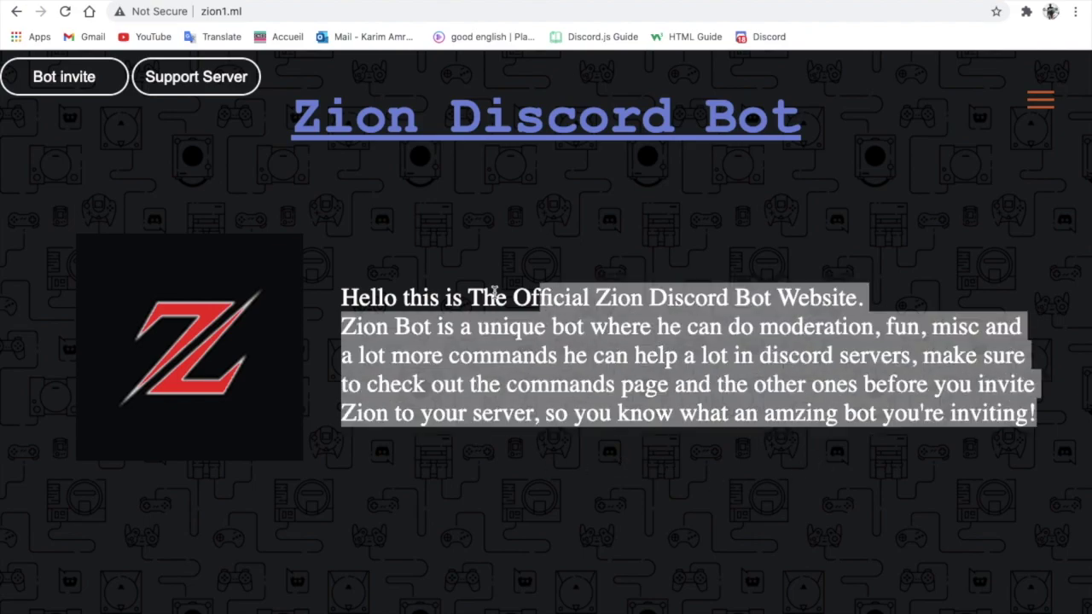
{"action": "left_click", "coordinate": [390, 242]}
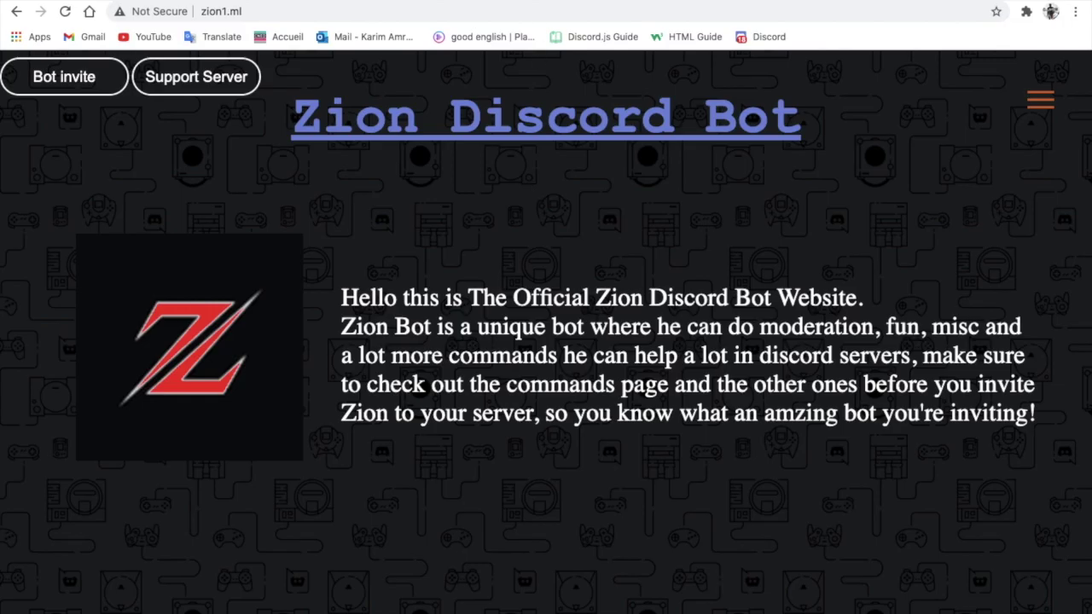
{"action": "key", "text": "ctrl+t"}
{"action": "type", "text": "."}
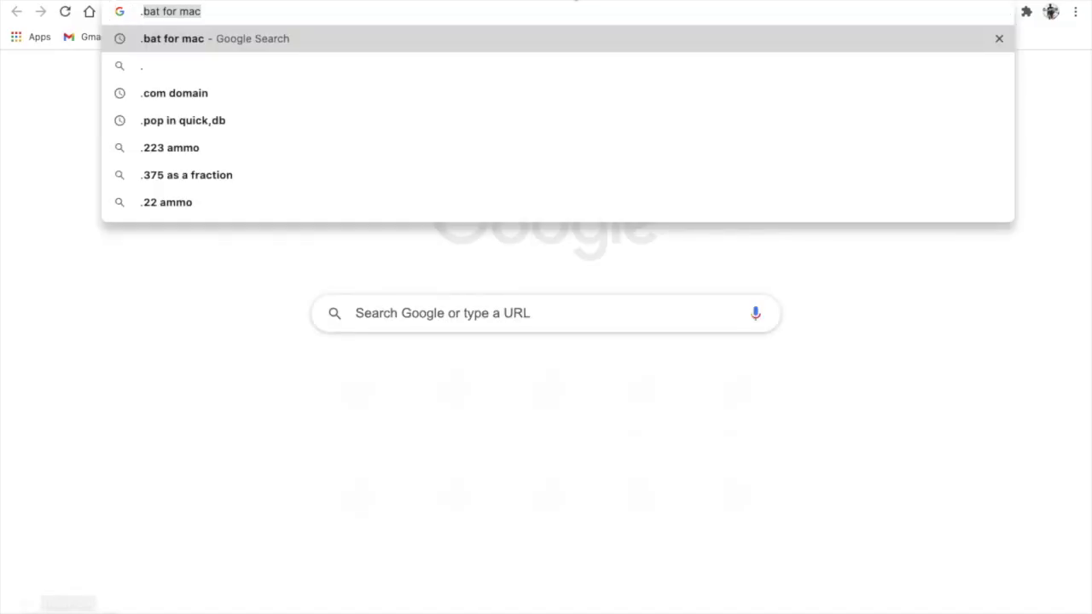
{"action": "type", "text": "zy"}
{"action": "key", "text": "BackSpace"}
{"action": "key", "text": "BackSpace"}
{"action": "type", "text": "x"}
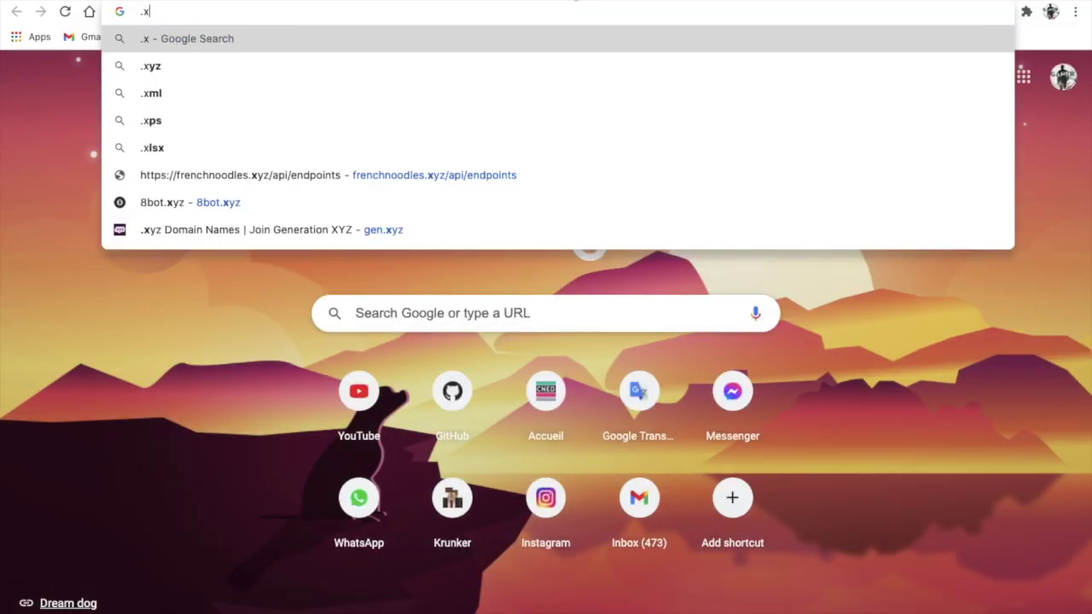
{"action": "type", "text": "yz"}
{"action": "key", "text": "BackSpace"}
{"action": "key", "text": "BackSpace"}
{"action": "key", "text": "BackSpace"}
{"action": "type", "text": "zo"}
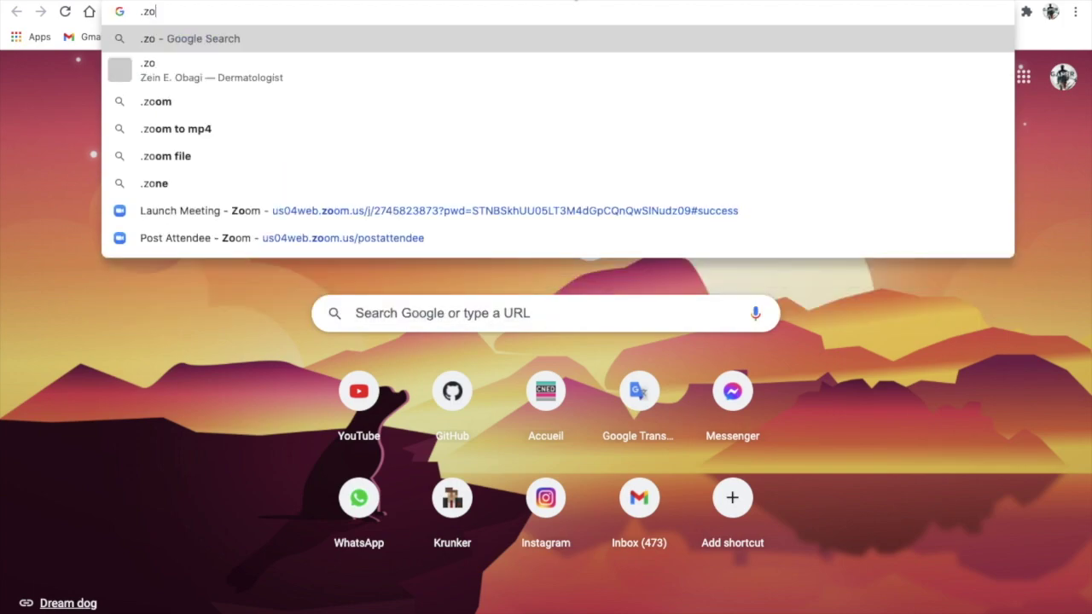
{"action": "key", "text": "BackSpace"}
{"action": "key", "text": "BackSpace"}
{"action": "type", "text": "com"}
{"action": "key", "text": "BackSpace"}
{"action": "key", "text": "BackSpace"}
{"action": "key", "text": "BackSpace"}
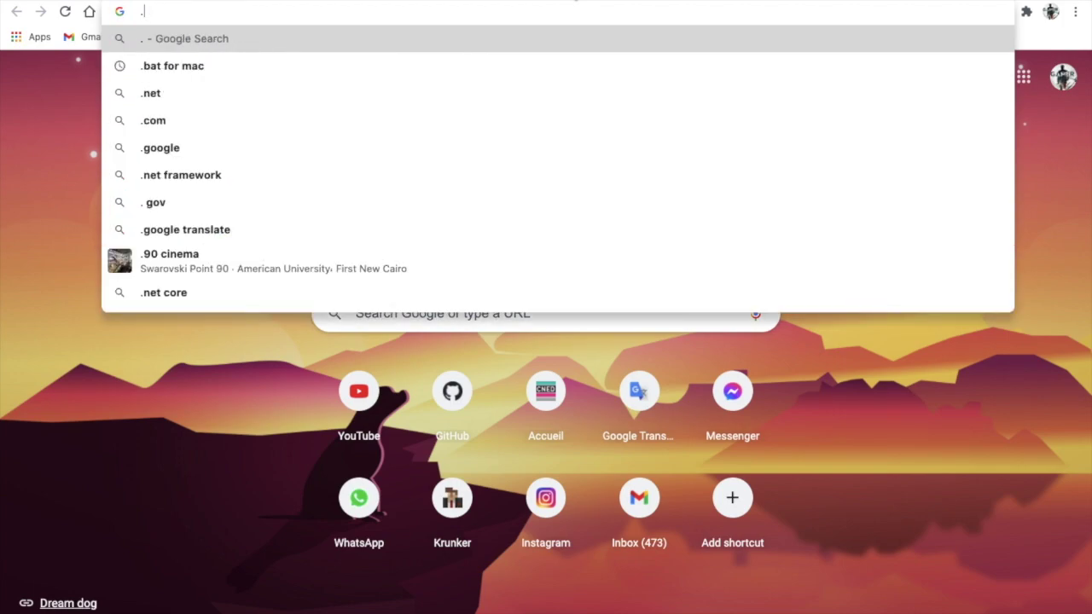
{"action": "type", "text": "net"}
{"action": "key", "text": "BackSpace"}
{"action": "key", "text": "BackSpace"}
{"action": "key", "text": "BackSpace"}
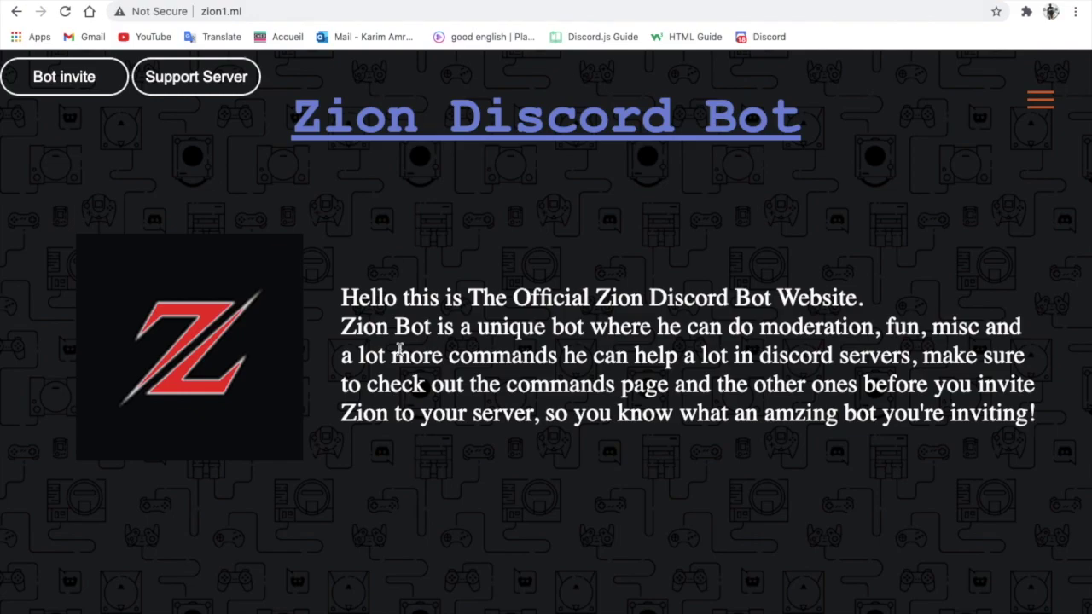
Reposition the System Preferences window and open the Network settings
{"action": "left_click", "coordinate": [245, 12]}
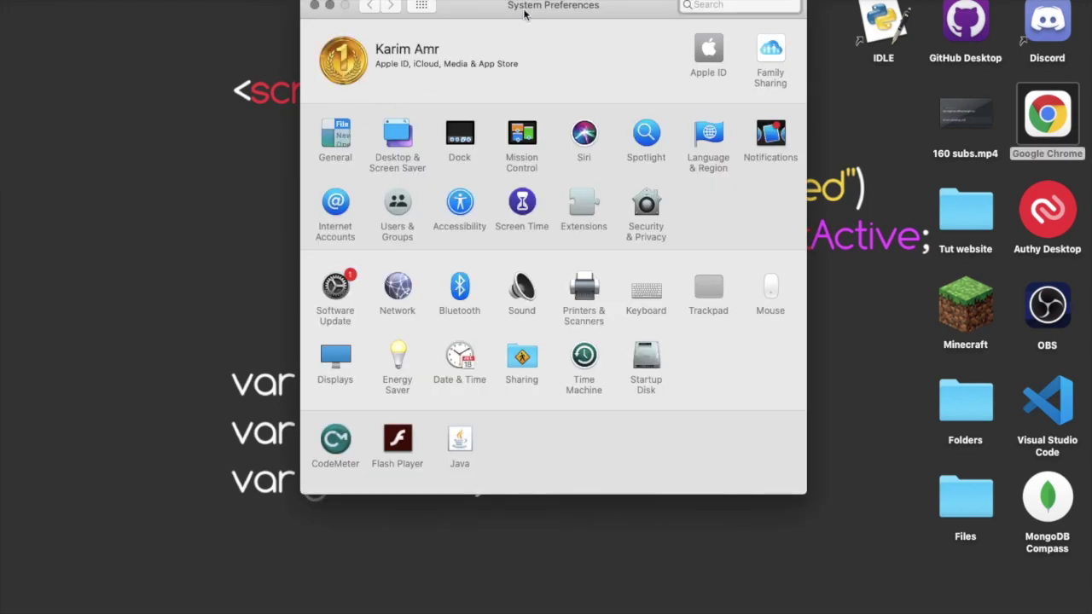
{"action": "mouse_move", "coordinate": [485, 6]}
{"action": "left_mouse_down"}
{"action": "mouse_move", "coordinate": [416, 25]}
{"action": "mouse_move", "coordinate": [426, 19]}
{"action": "mouse_move", "coordinate": [406, 43]}
{"action": "left_mouse_up"}
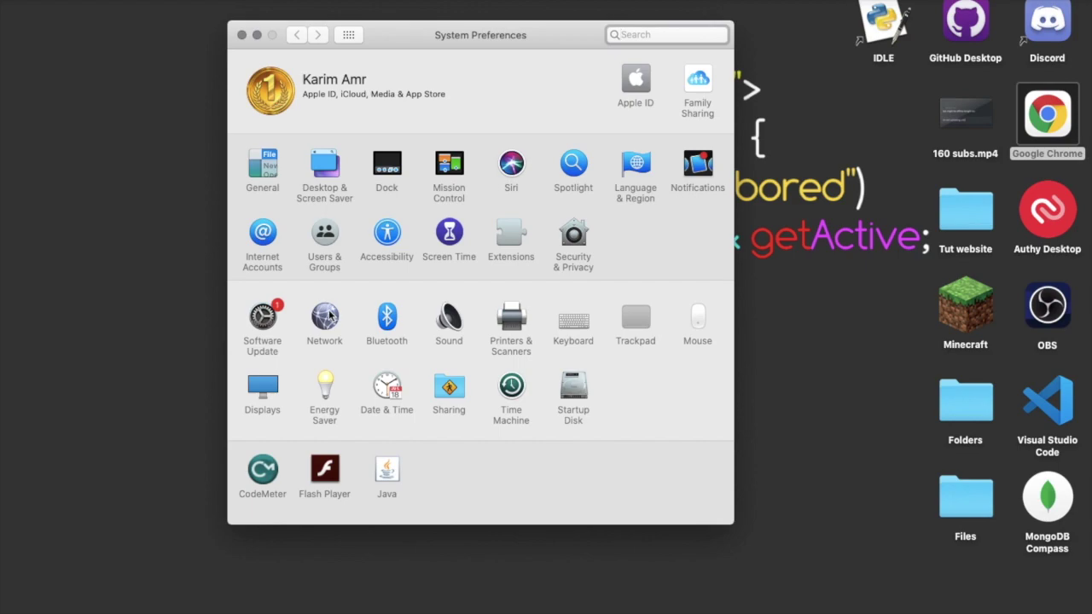
{"action": "left_click", "coordinate": [329, 315]}
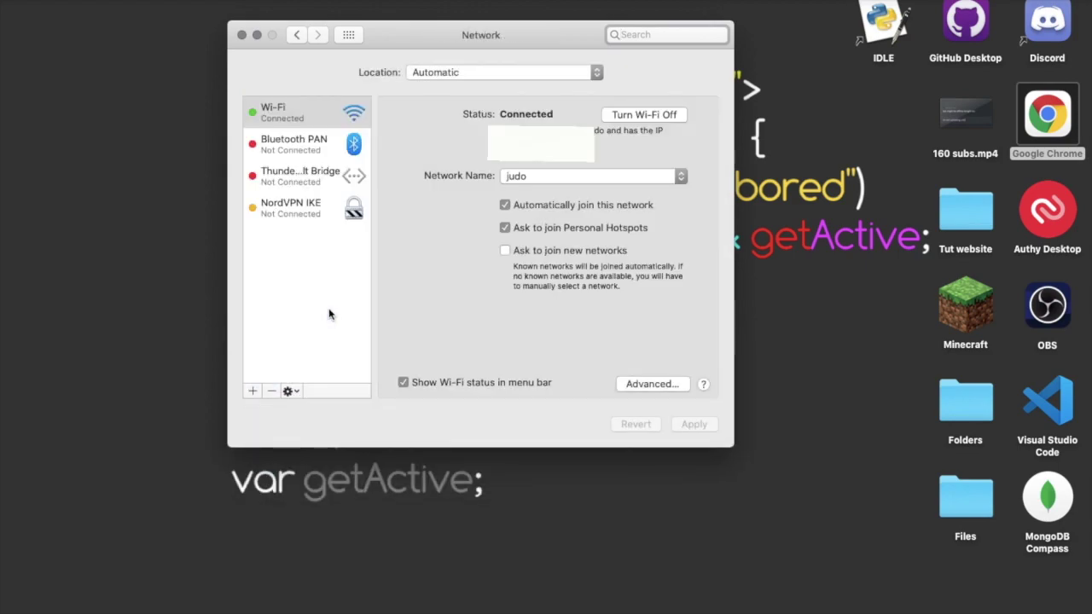
Open the Wi-Fi DNS tab under Advanced and step through the 8.8.8.8 and 8.8.4.4 entries
{"action": "left_click", "coordinate": [648, 385]}
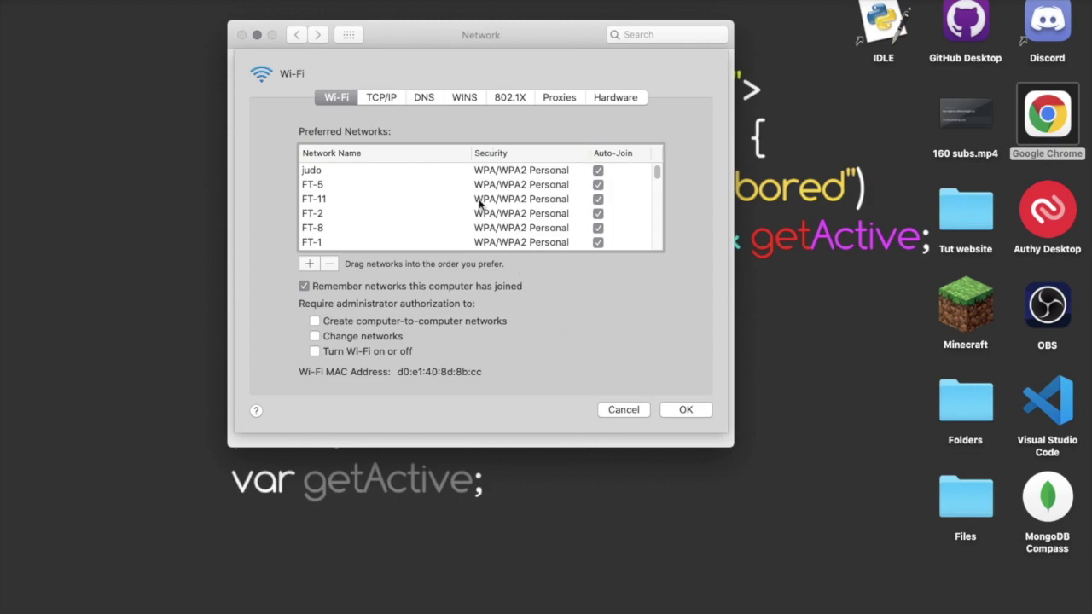
{"action": "left_click", "coordinate": [432, 98]}
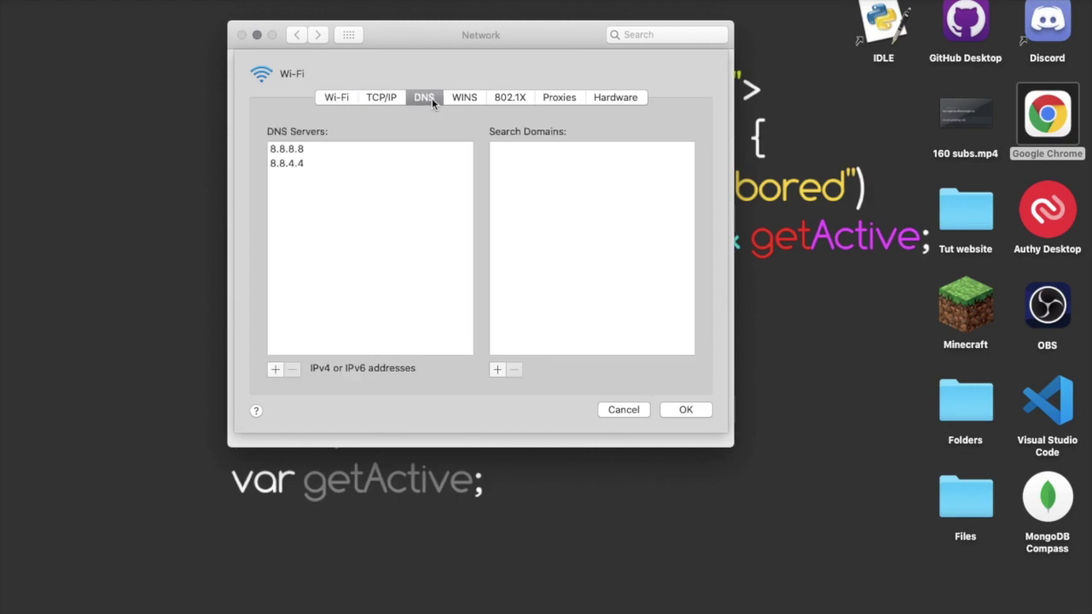
{"action": "left_click", "coordinate": [300, 146]}
{"action": "left_click", "coordinate": [293, 176]}
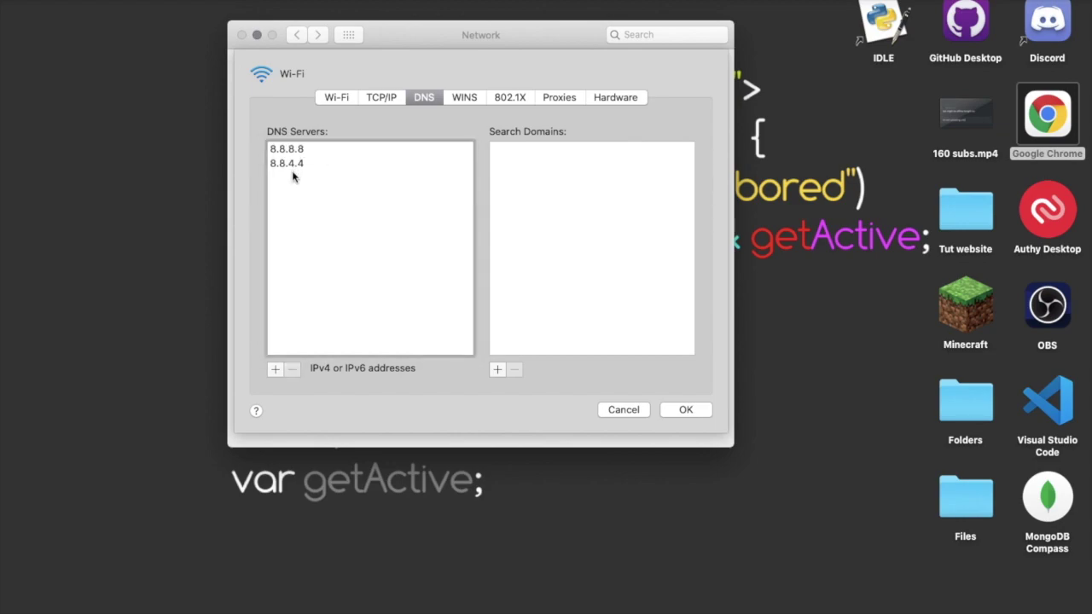
{"action": "left_click", "coordinate": [297, 151]}
{"action": "left_click", "coordinate": [299, 151]}
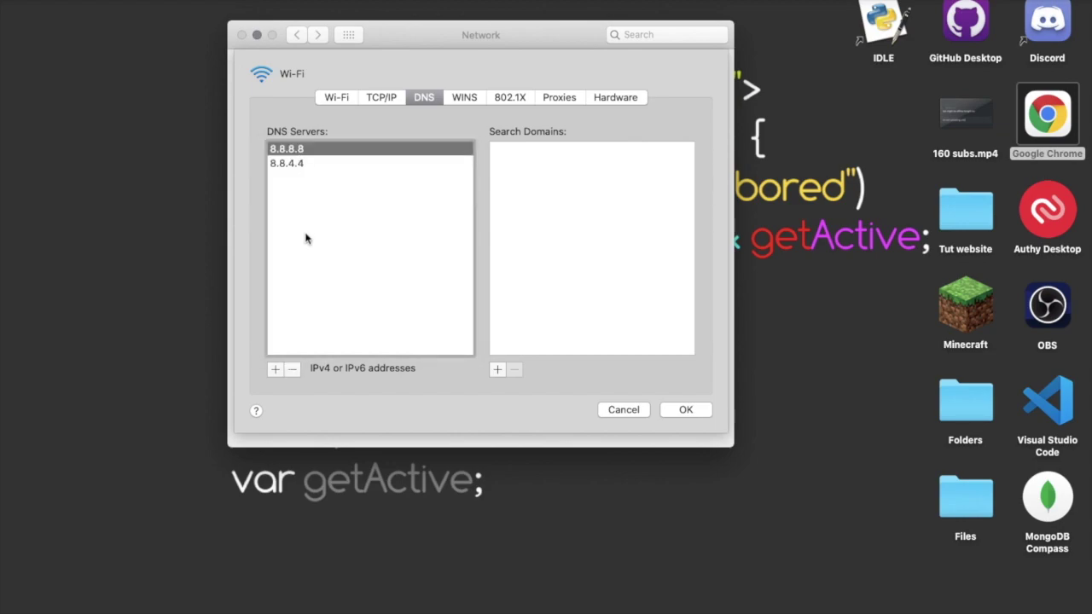
{"action": "key", "text": "Down"}
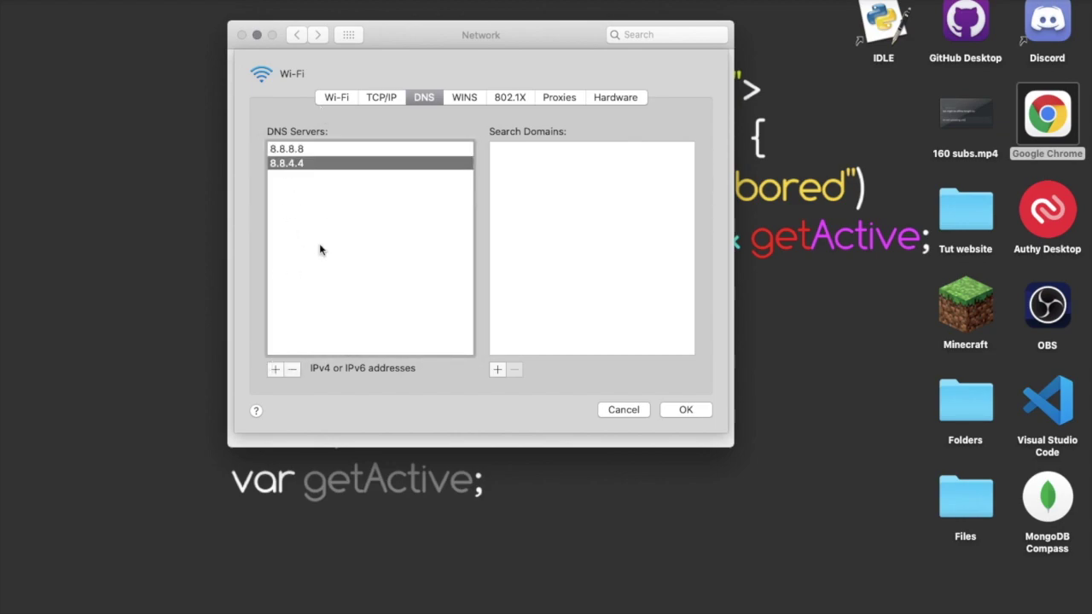
{"action": "key", "text": "Up"}
{"action": "key", "text": "Down"}
{"action": "key", "text": "Up"}
{"action": "key", "text": "Down"}
{"action": "key", "text": "Up"}
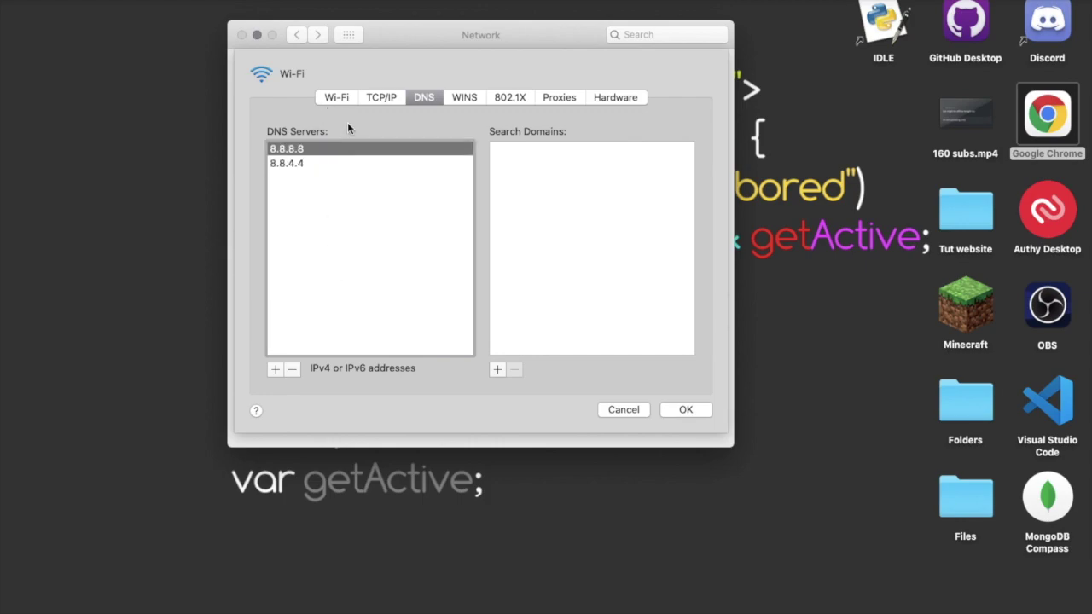
Select and deselect the 8.8.8.8 and 8.8.4.4 DNS server entries, ending on 8.8.8.8
{"action": "left_click", "coordinate": [366, 210]}
{"action": "key", "text": "Up"}
{"action": "left_click", "coordinate": [332, 190]}
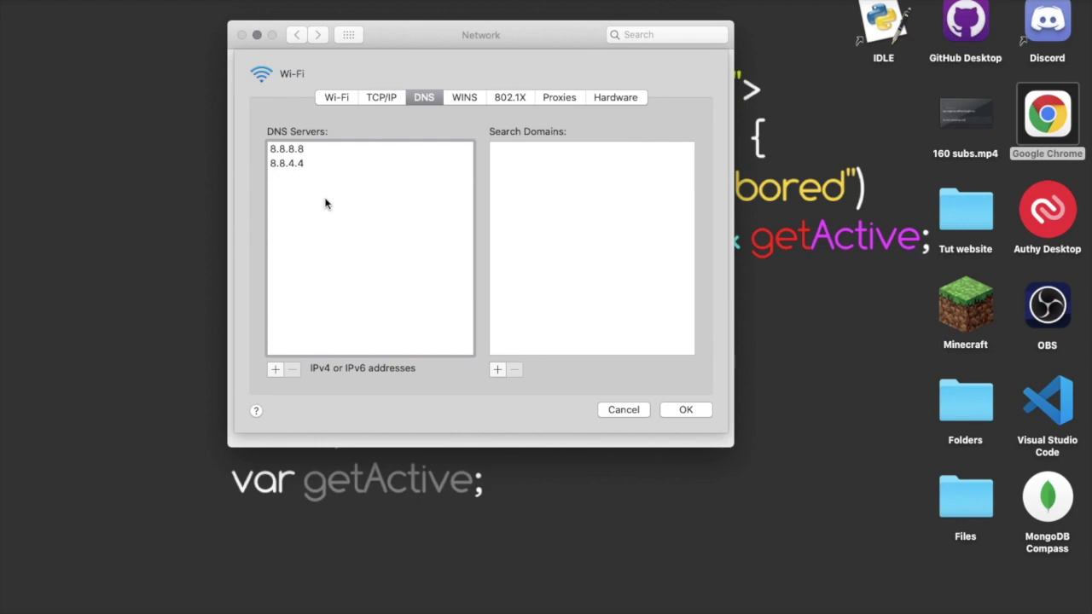
{"action": "key", "text": "Up"}
{"action": "left_click", "coordinate": [293, 166]}
{"action": "key", "text": "Up"}
{"action": "left_click", "coordinate": [311, 201]}
{"action": "left_click", "coordinate": [290, 169]}
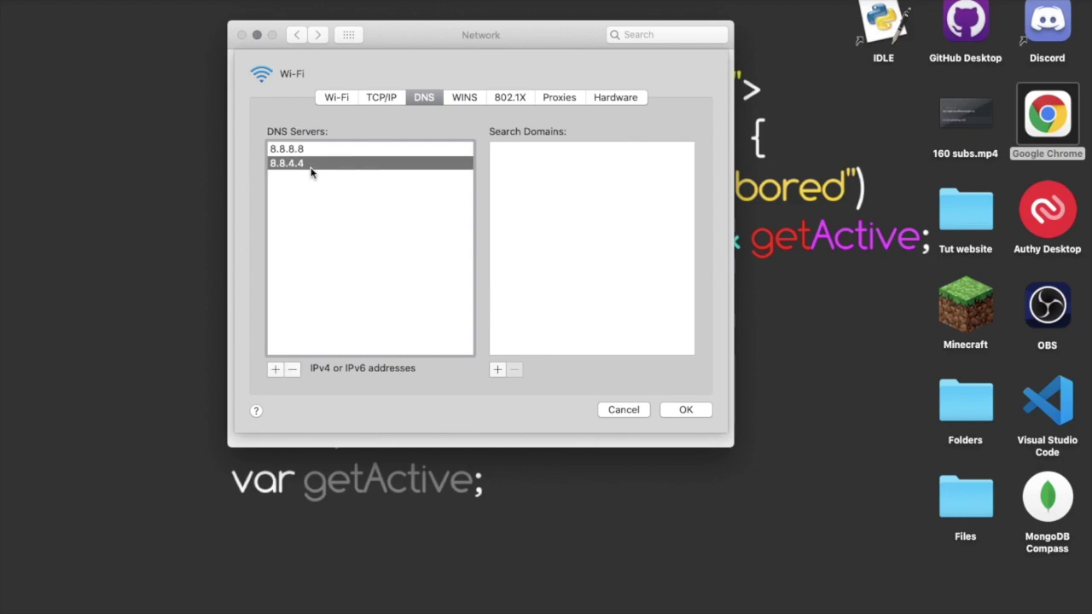
{"action": "left_click", "coordinate": [318, 195]}
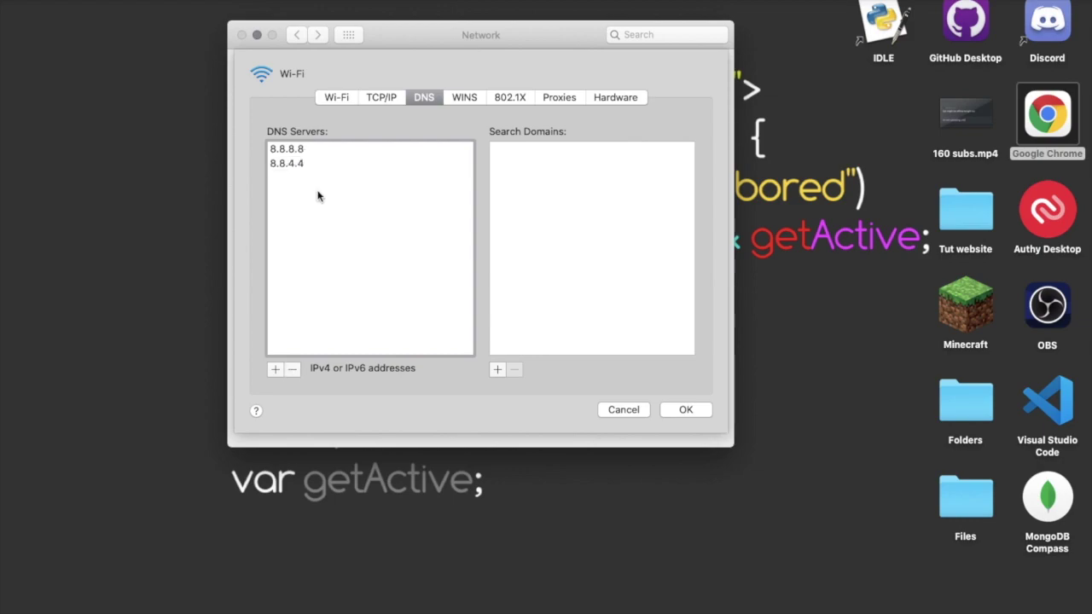
{"action": "left_click", "coordinate": [298, 151]}
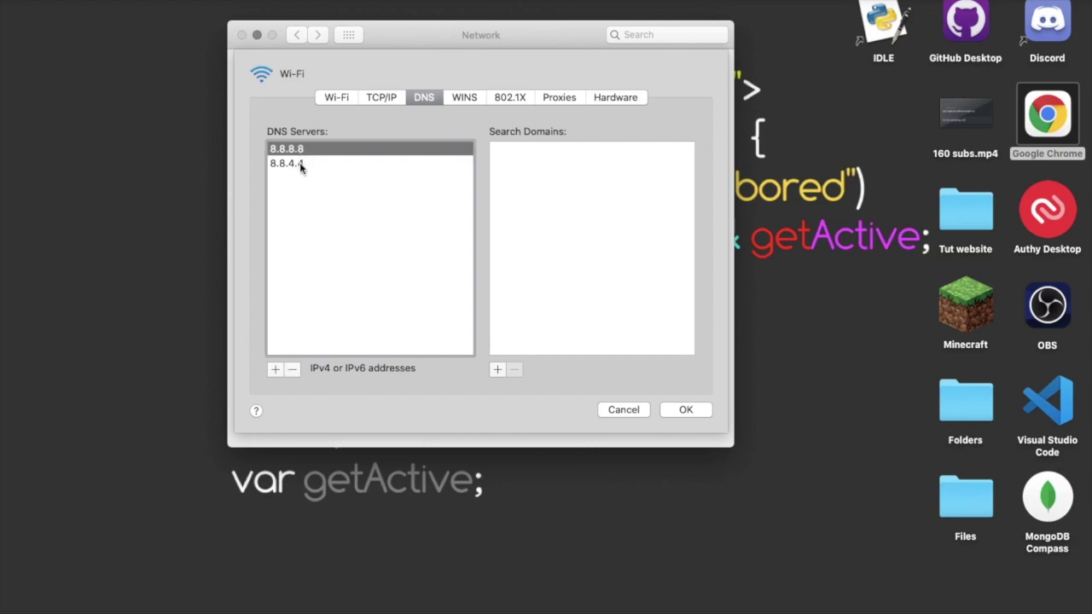
{"action": "left_click", "coordinate": [300, 165]}
{"action": "left_click", "coordinate": [292, 152]}
{"action": "left_click", "coordinate": [299, 165]}
{"action": "left_click", "coordinate": [331, 203]}
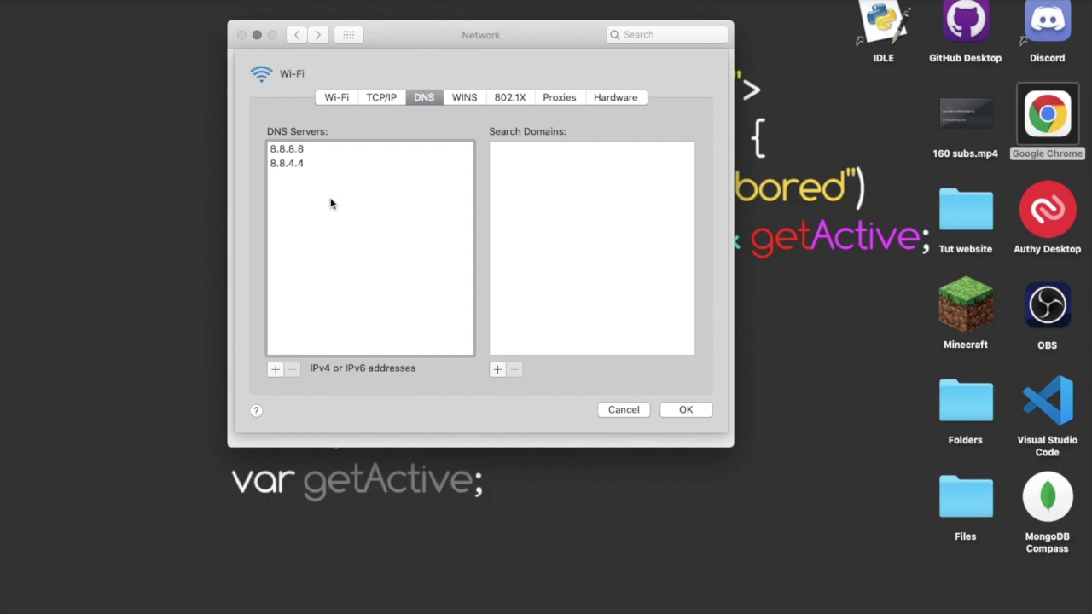
{"action": "left_click", "coordinate": [324, 151]}
{"action": "left_click", "coordinate": [334, 268]}
{"action": "key", "text": "super+space"}
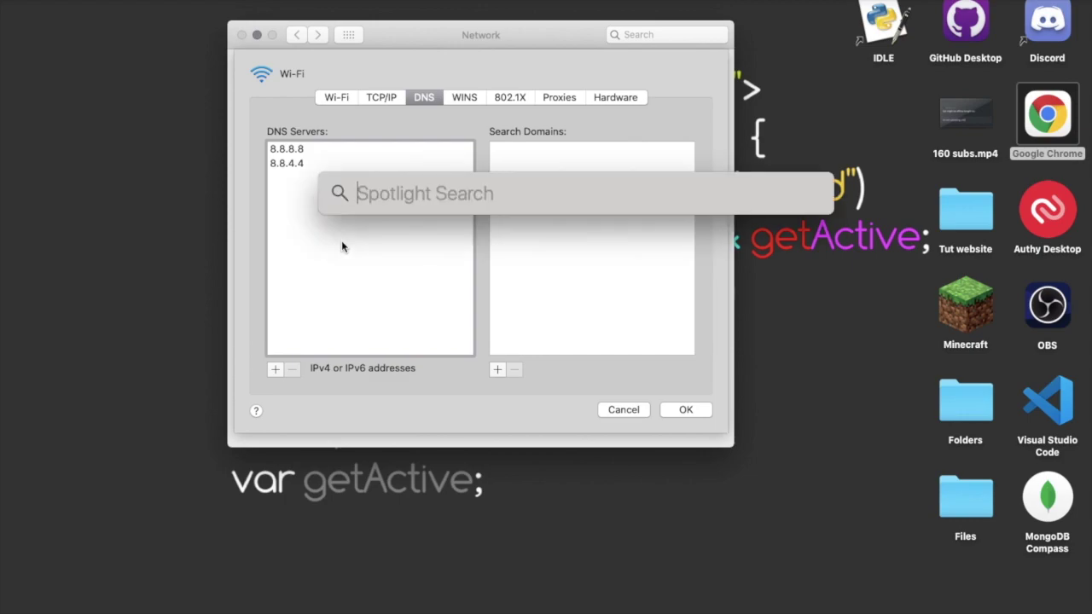
{"action": "type", "text": "192."}
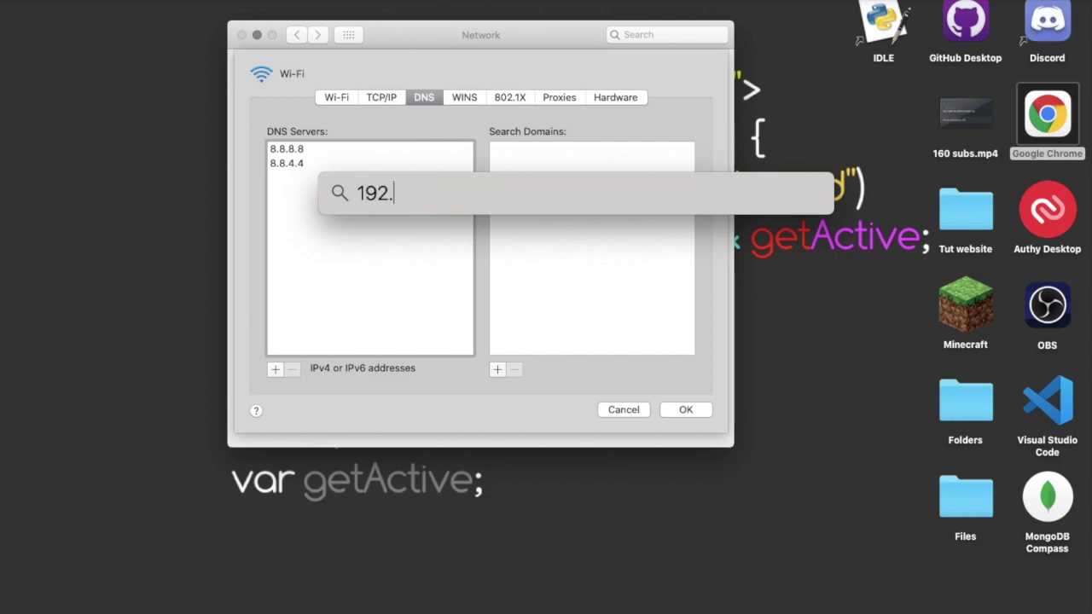
{"action": "type", "text": "16"}
{"action": "type", "text": "7"}
{"action": "key", "text": "BackSpace"}
{"action": "type", "text": "67."}
{"action": "type", "text": "7.5"}
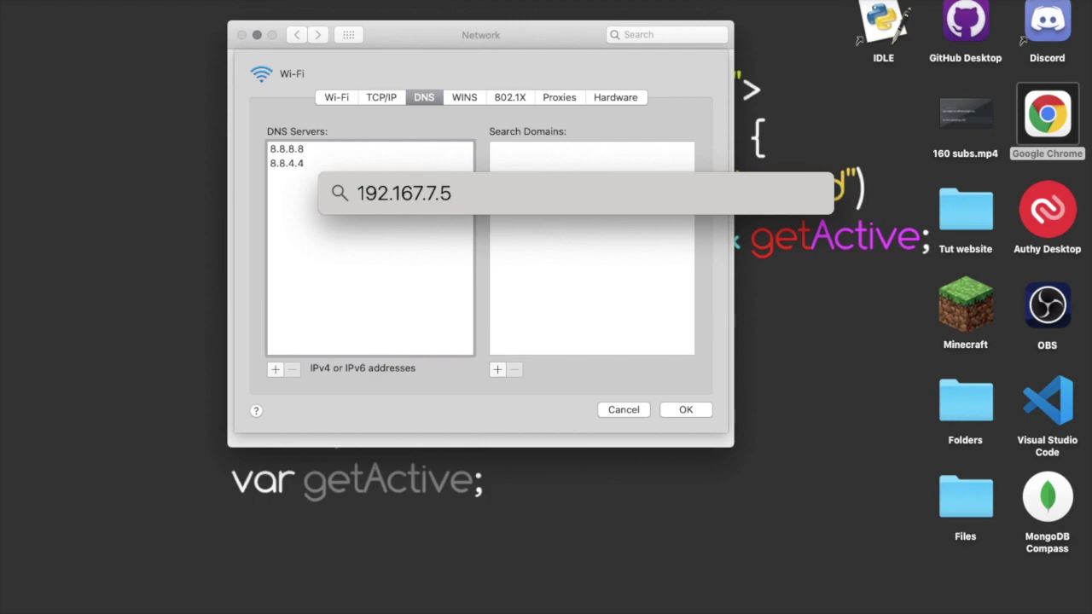
{"action": "key", "text": "super+a"}
{"action": "key", "text": "BackSpace"}
{"action": "type", "text": "tut"}
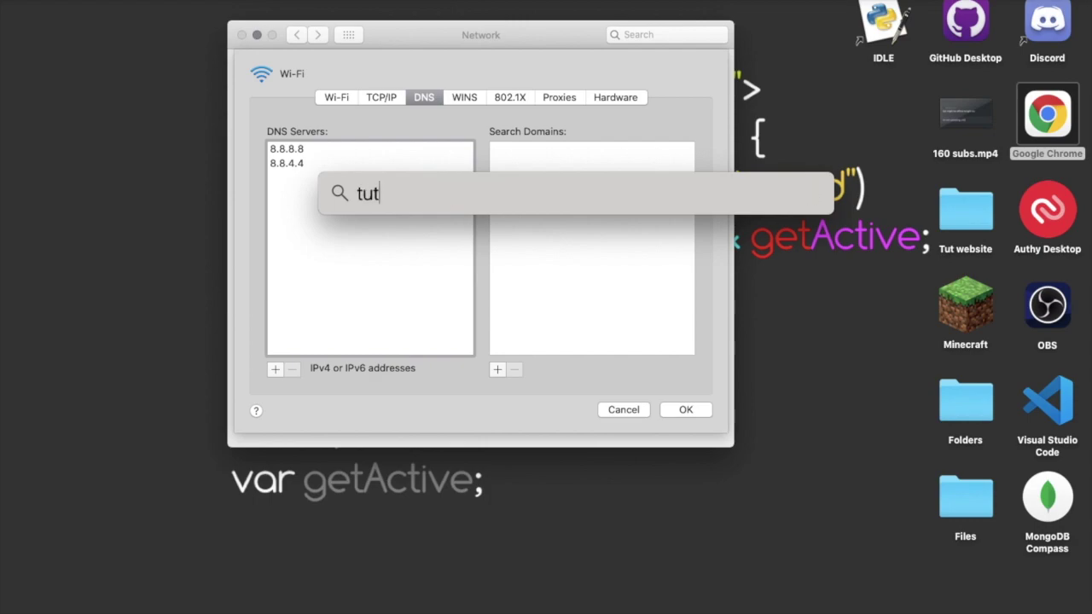
{"action": "type", "text": "rial"}
{"action": "key", "text": "super+a"}
{"action": "type", "text": "mywe"}
{"action": "type", "text": "bsite.com"}
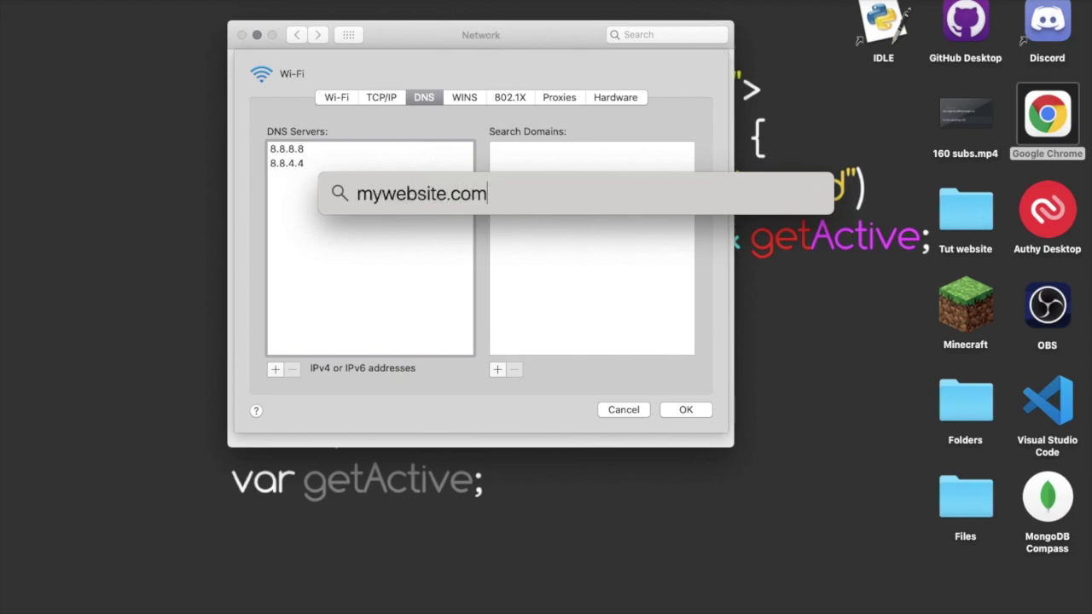
{"action": "key", "text": "BackSpace"}
{"action": "key", "text": "BackSpace"}
{"action": "key", "text": "super+a"}
{"action": "key", "text": "BackSpace"}
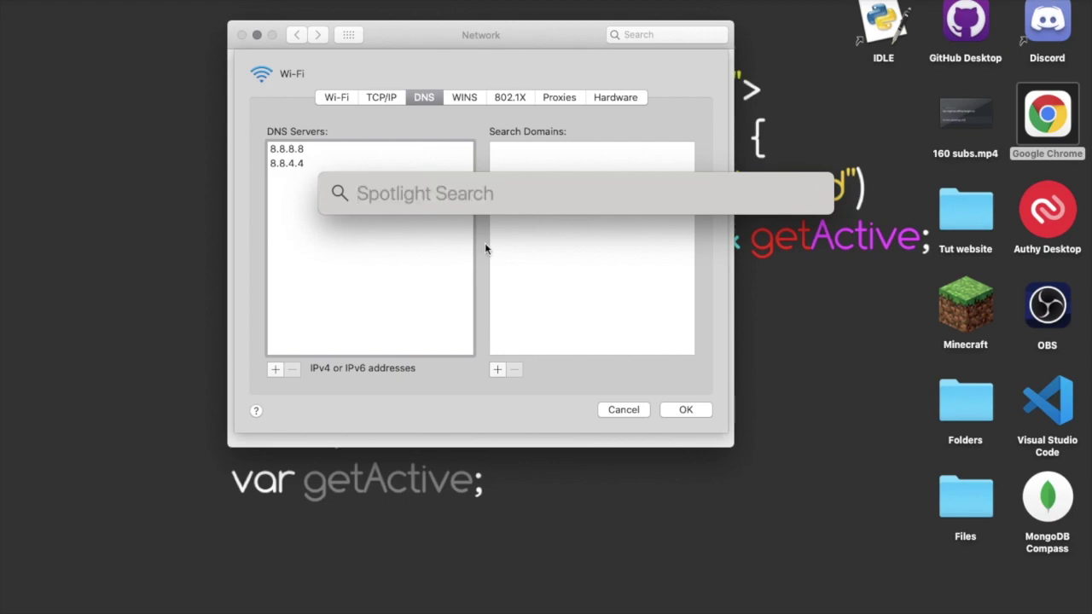
{"action": "key", "text": "Escape"}
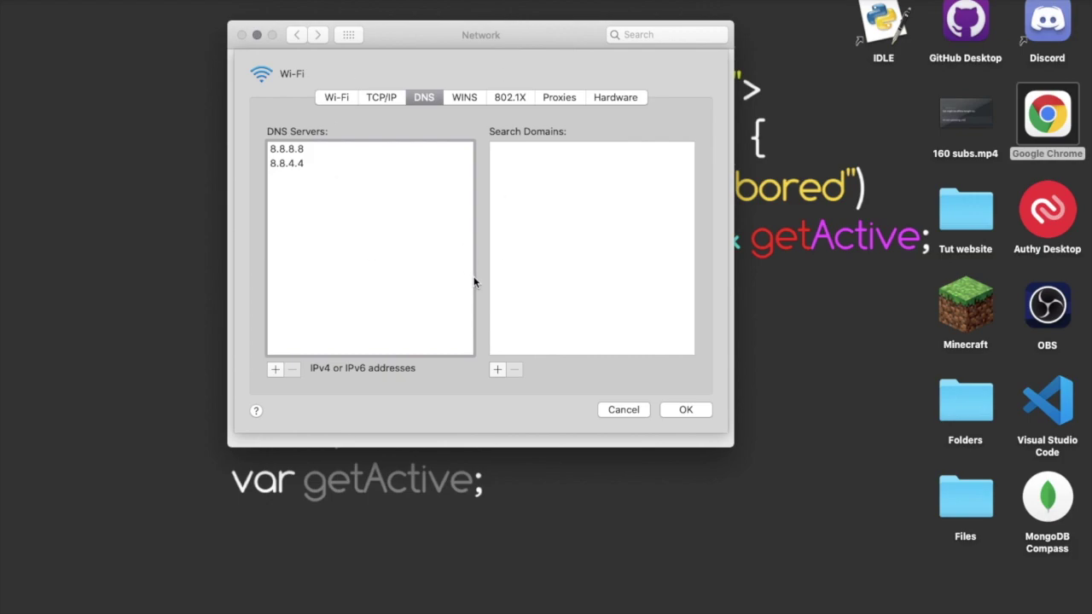